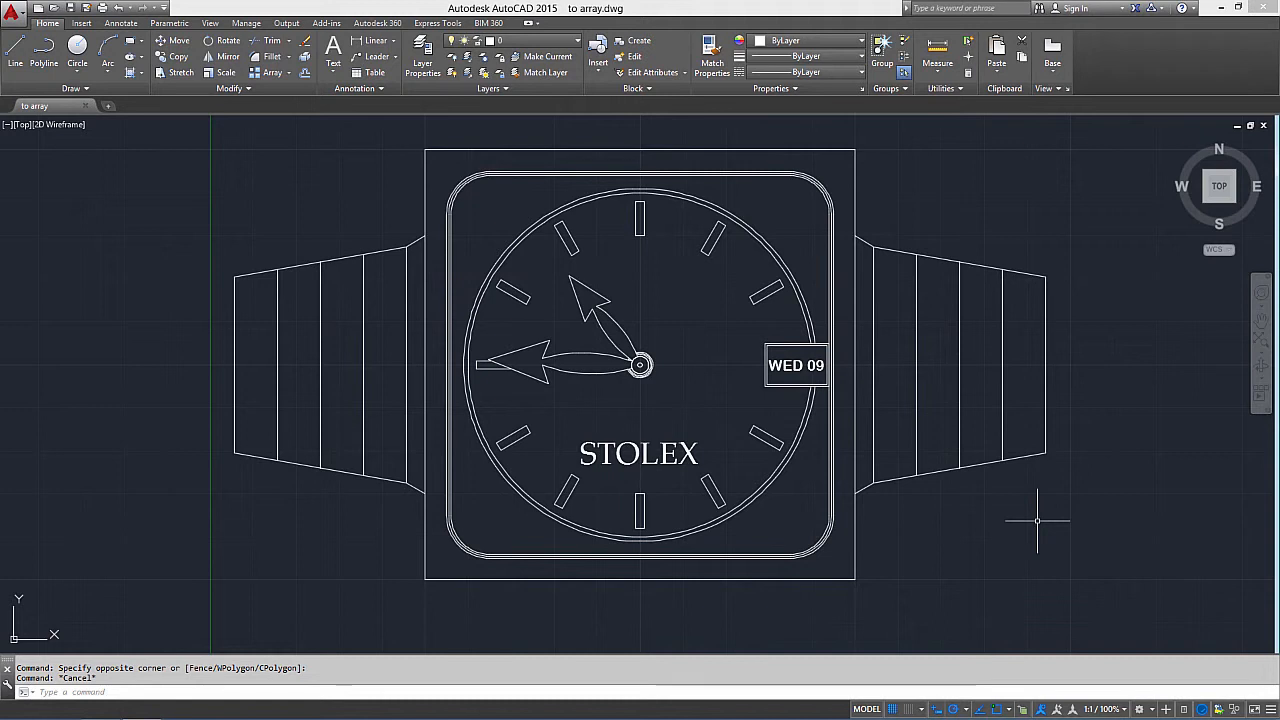
left_click(640, 218)
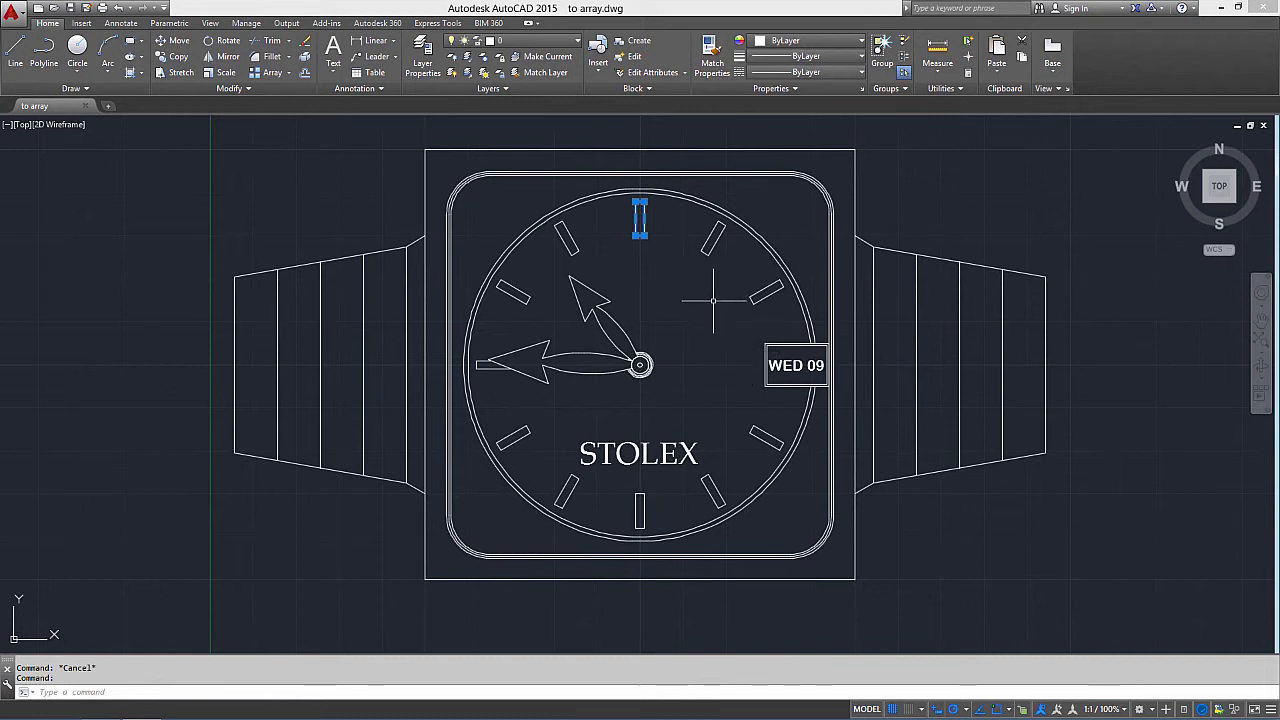
left_click(138, 78)
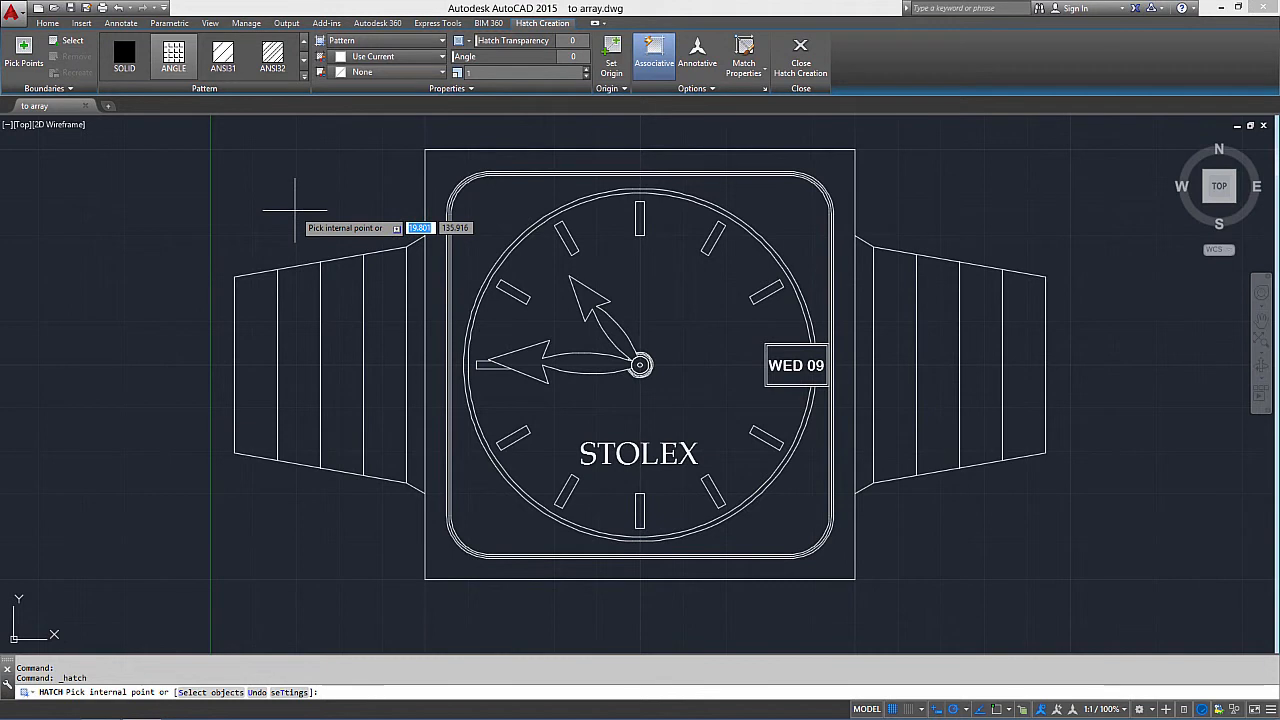
key("Escape")
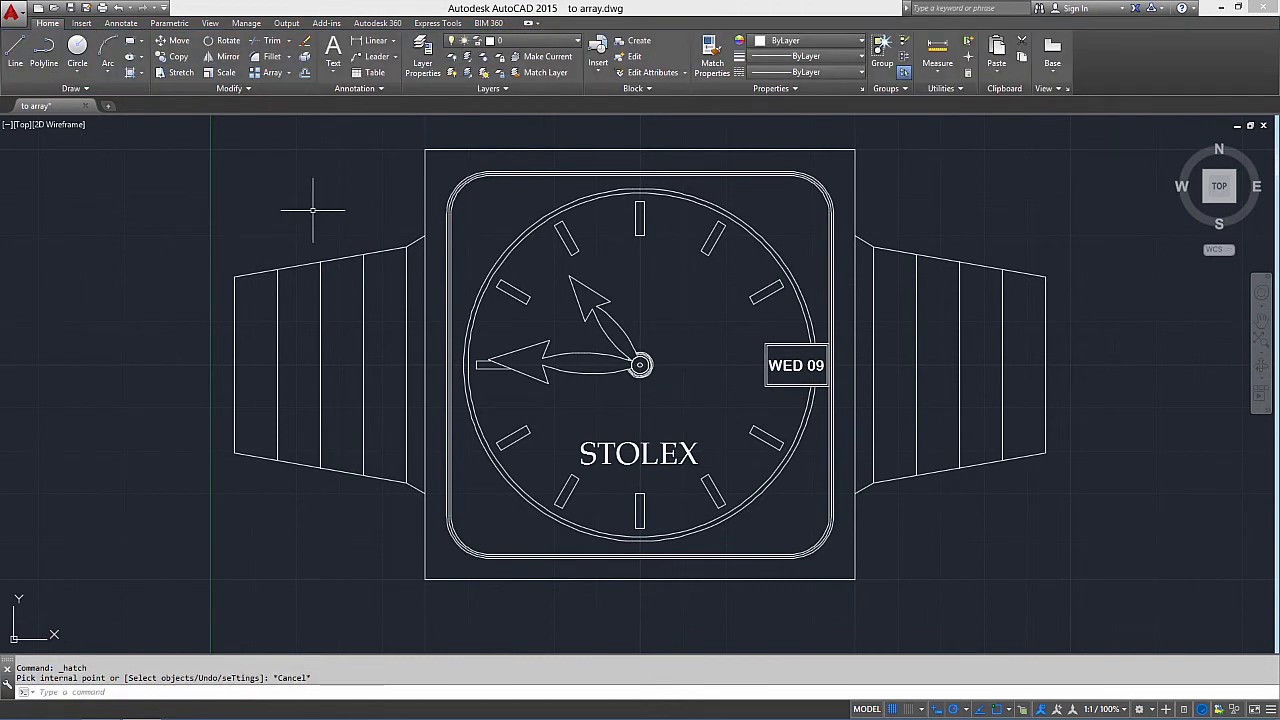
Start a new hatch and set its pattern to SOLID
type("H")
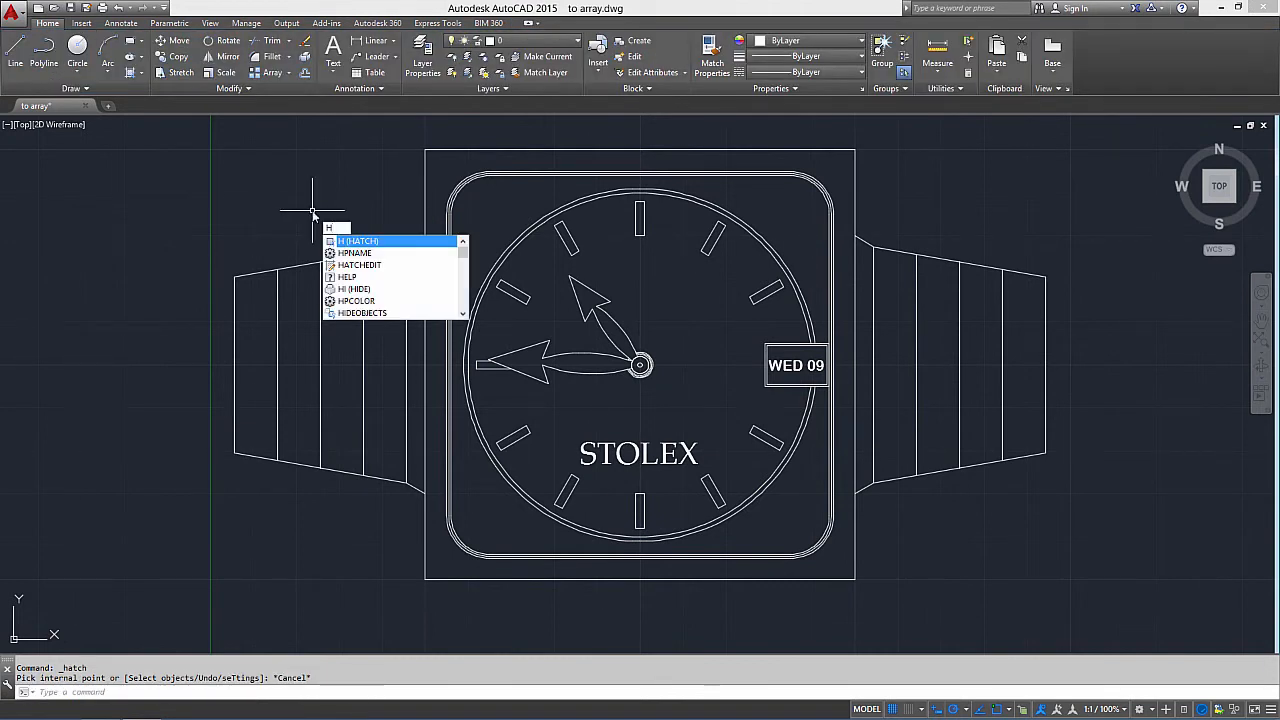
key("Return")
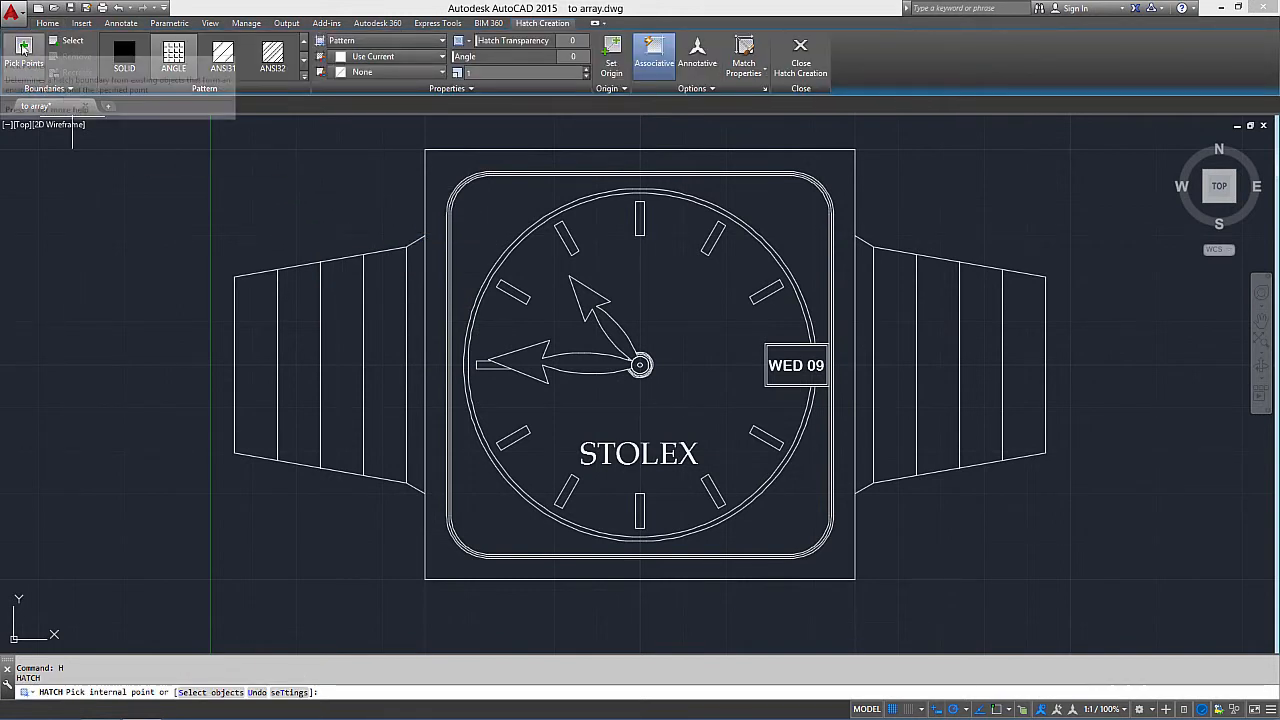
left_click(575, 250)
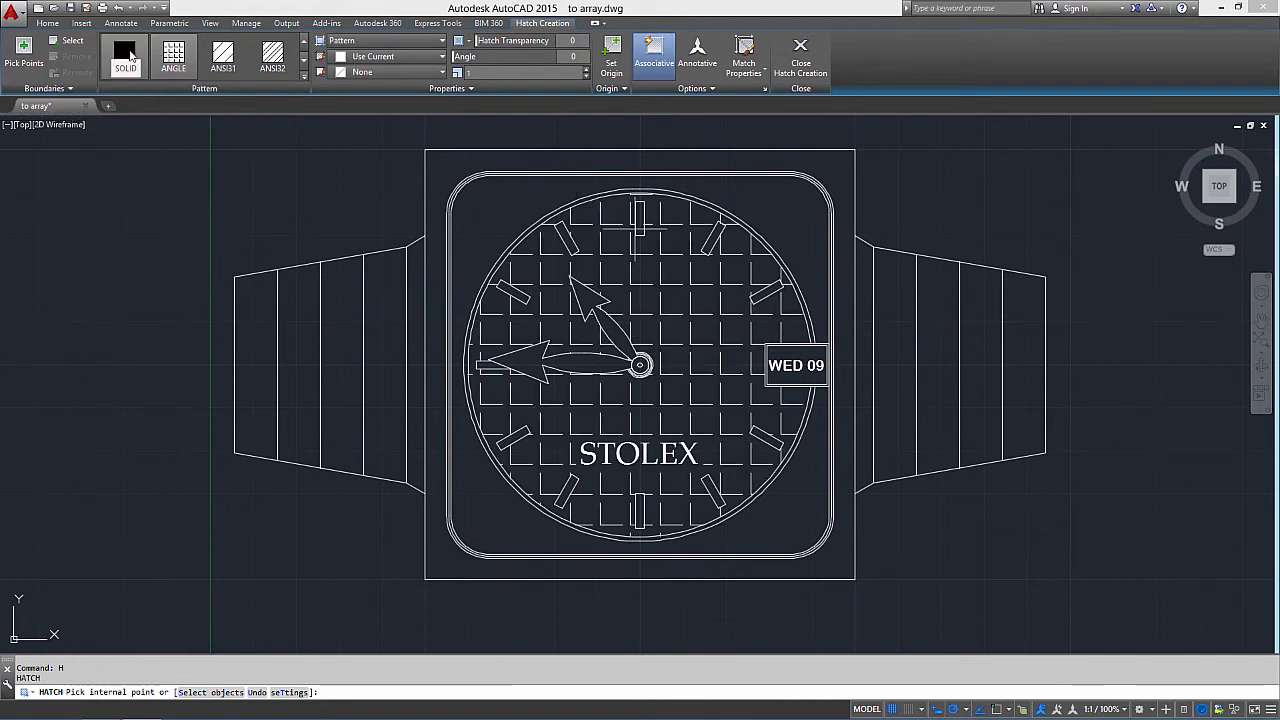
left_click(303, 77)
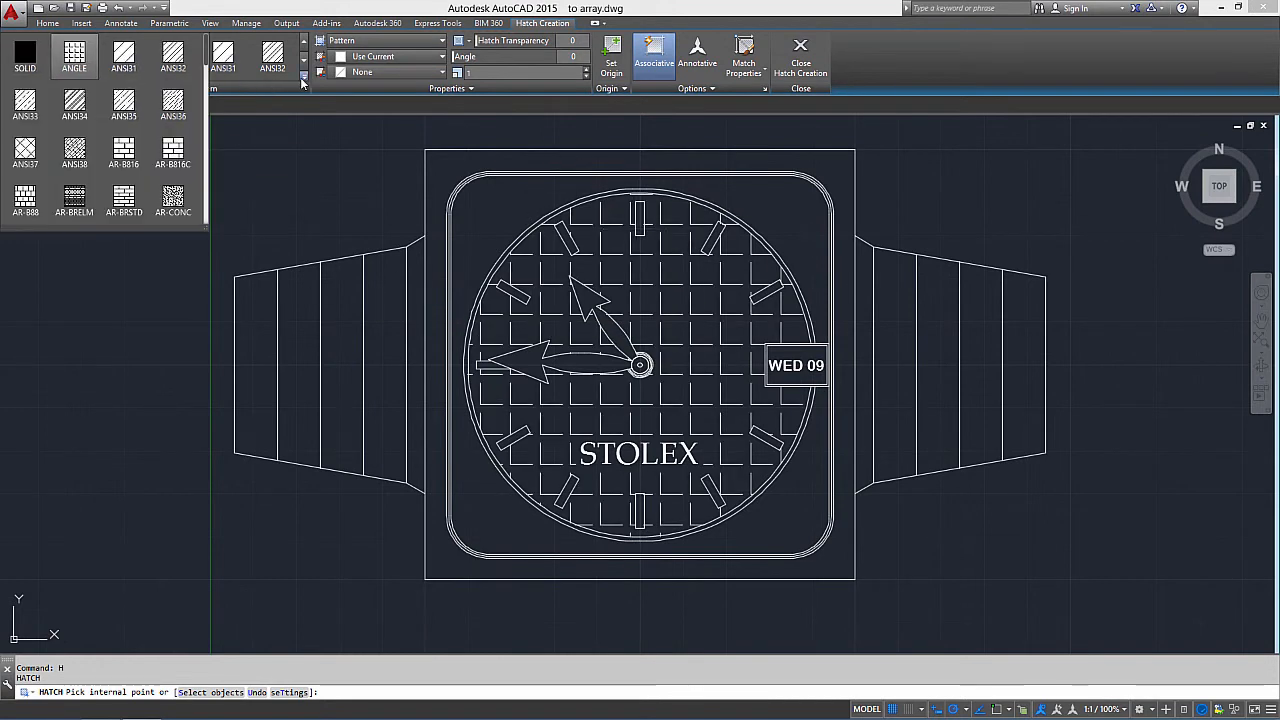
mouse_move(207, 60)
left_mouse_down()
mouse_move(207, 192)
mouse_move(190, 70)
left_mouse_up()
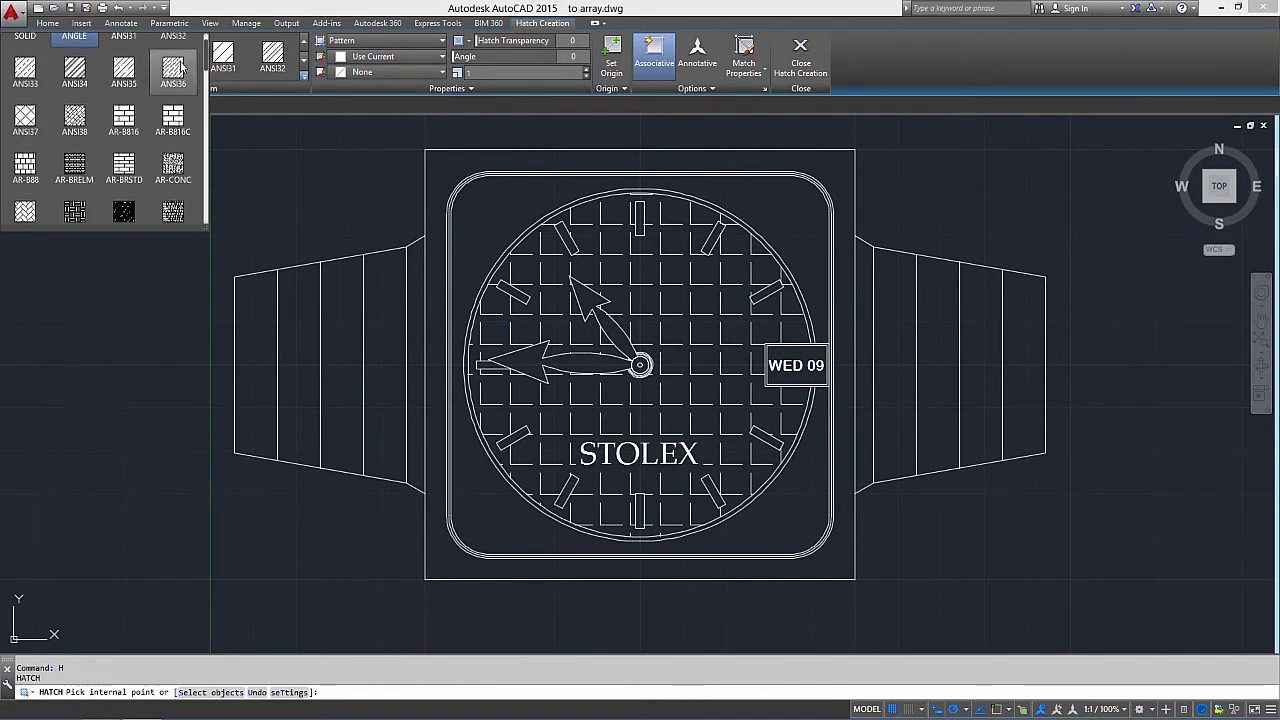
left_click(231, 137)
left_click(137, 68)
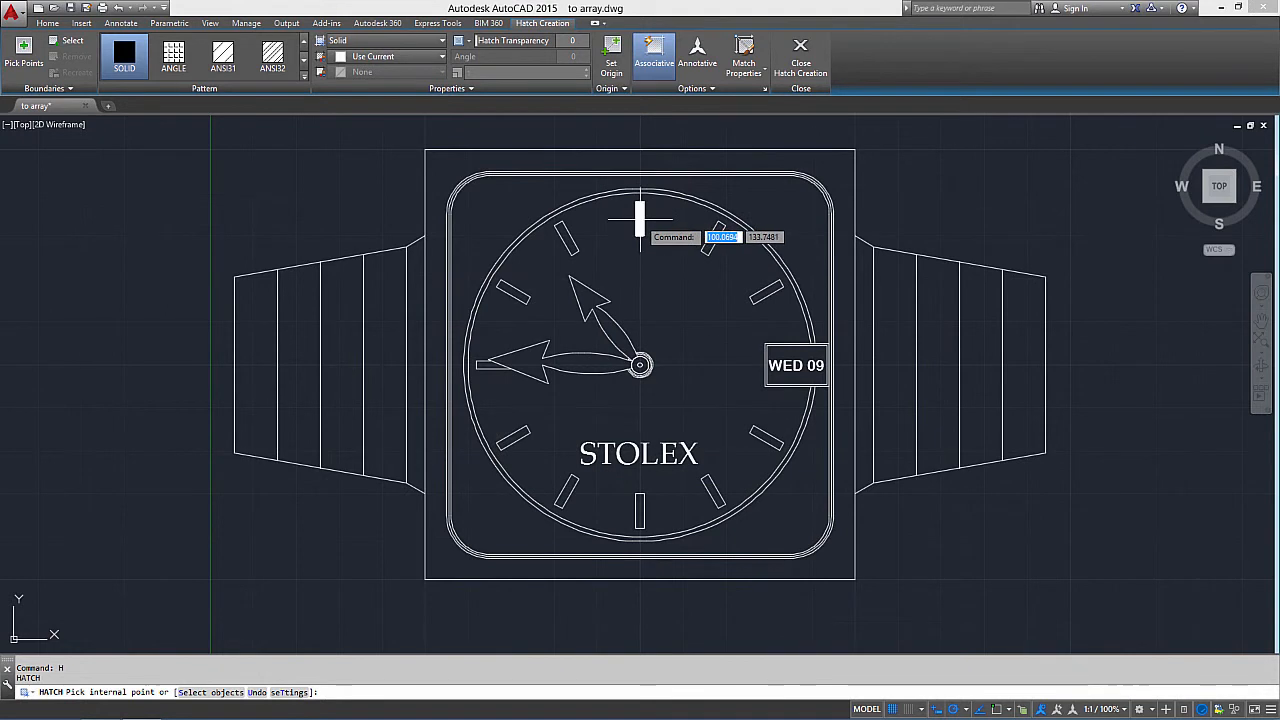
Fill all eleven hour markers on the watch dial with the solid hatch in a single hatch operation
left_click(641, 219)
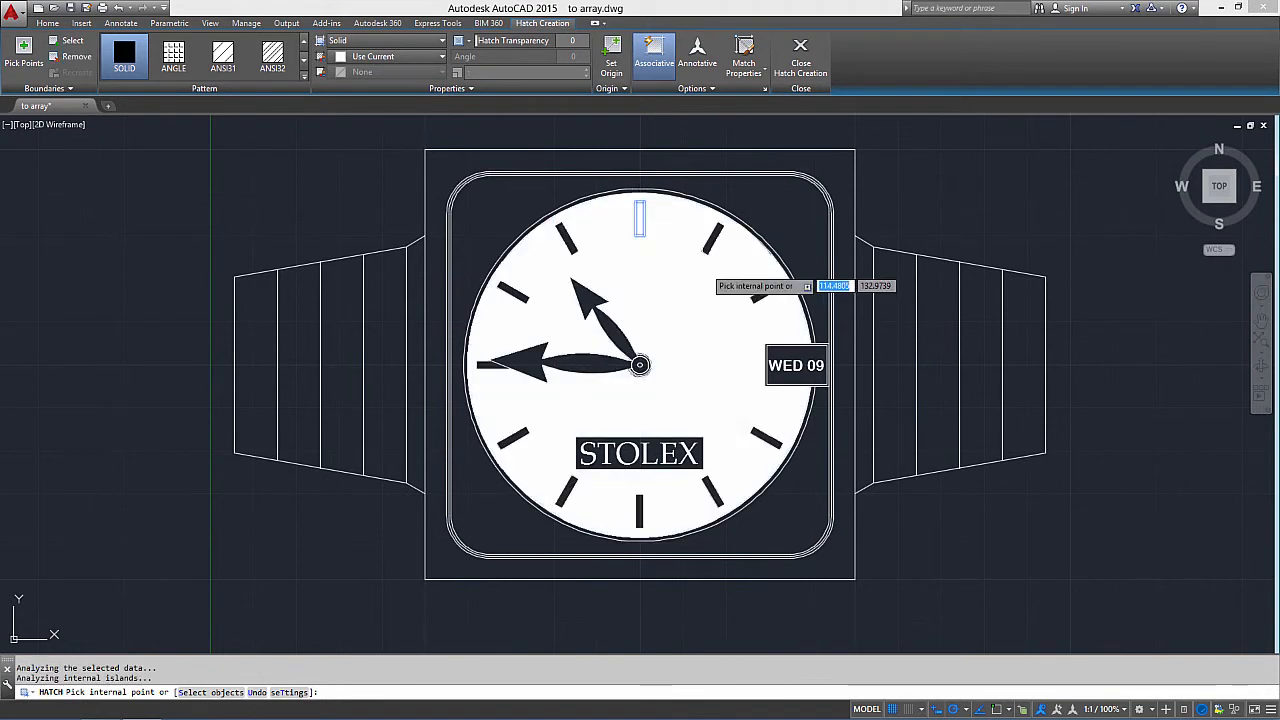
left_click(713, 239)
left_click(766, 292)
left_click(766, 440)
left_click(714, 490)
left_click(640, 511)
left_click(563, 492)
left_click(513, 440)
left_click(512, 293)
left_click(565, 236)
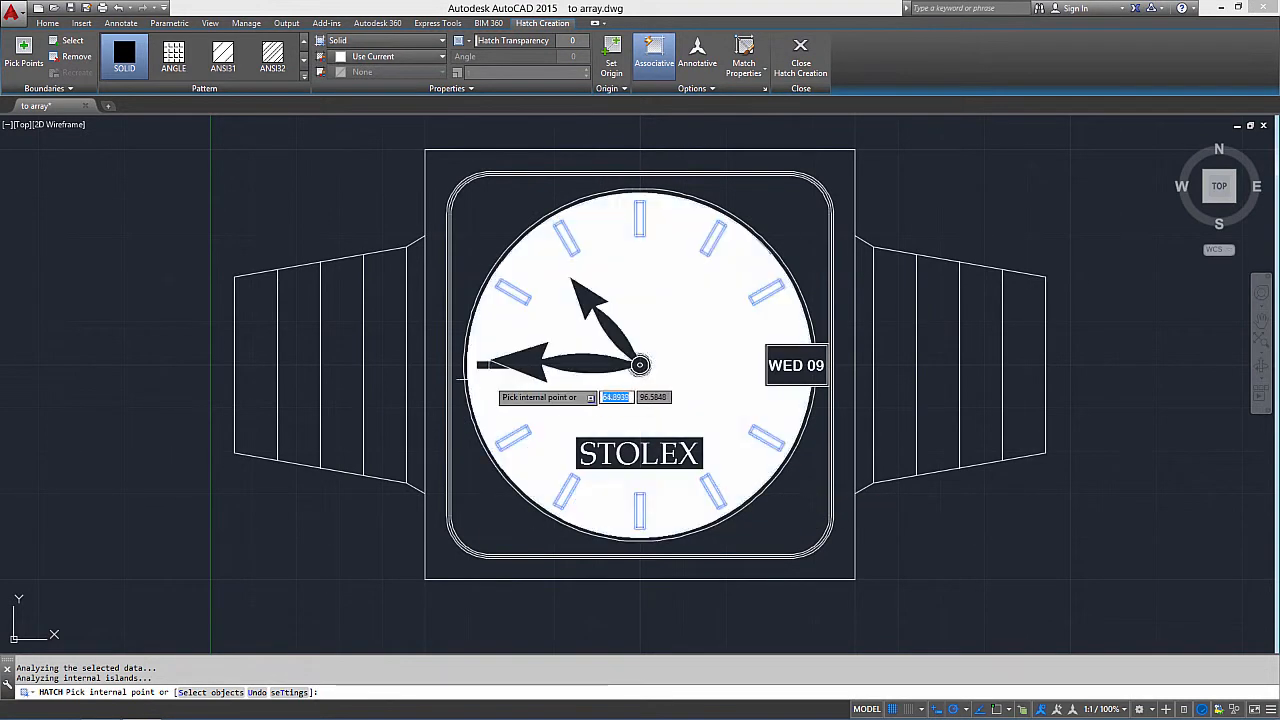
left_click(488, 364)
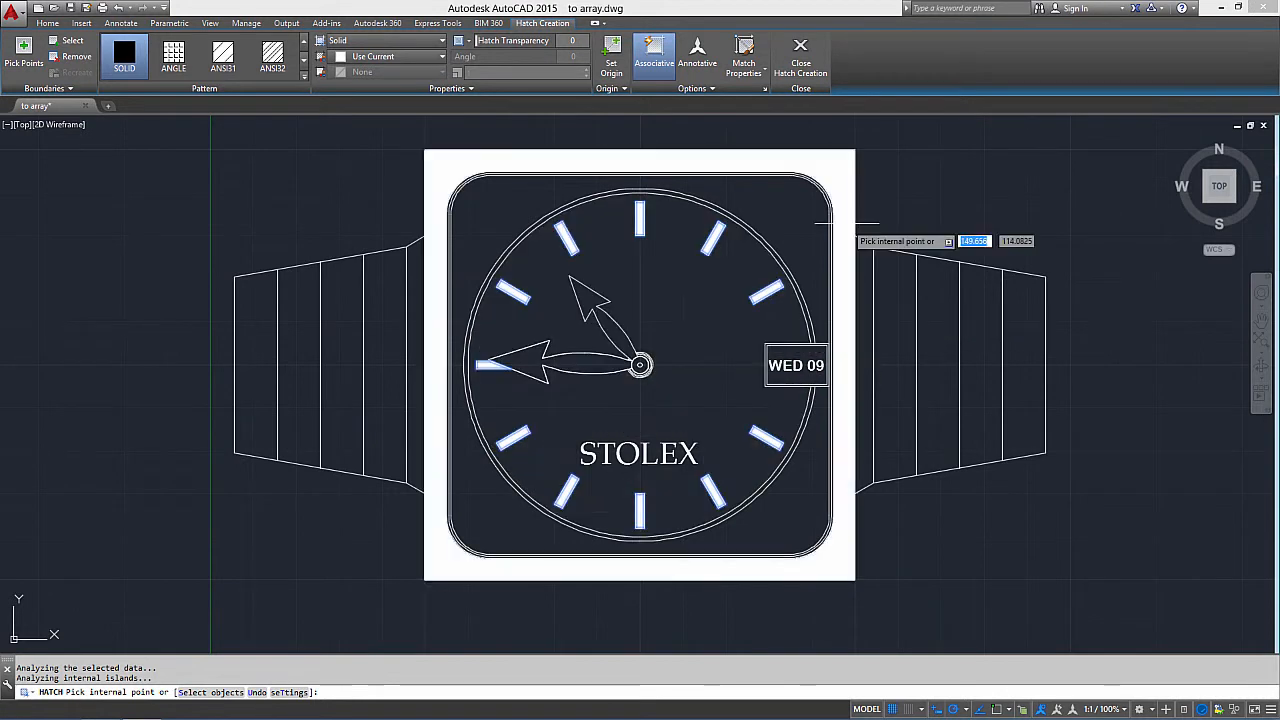
key("Return")
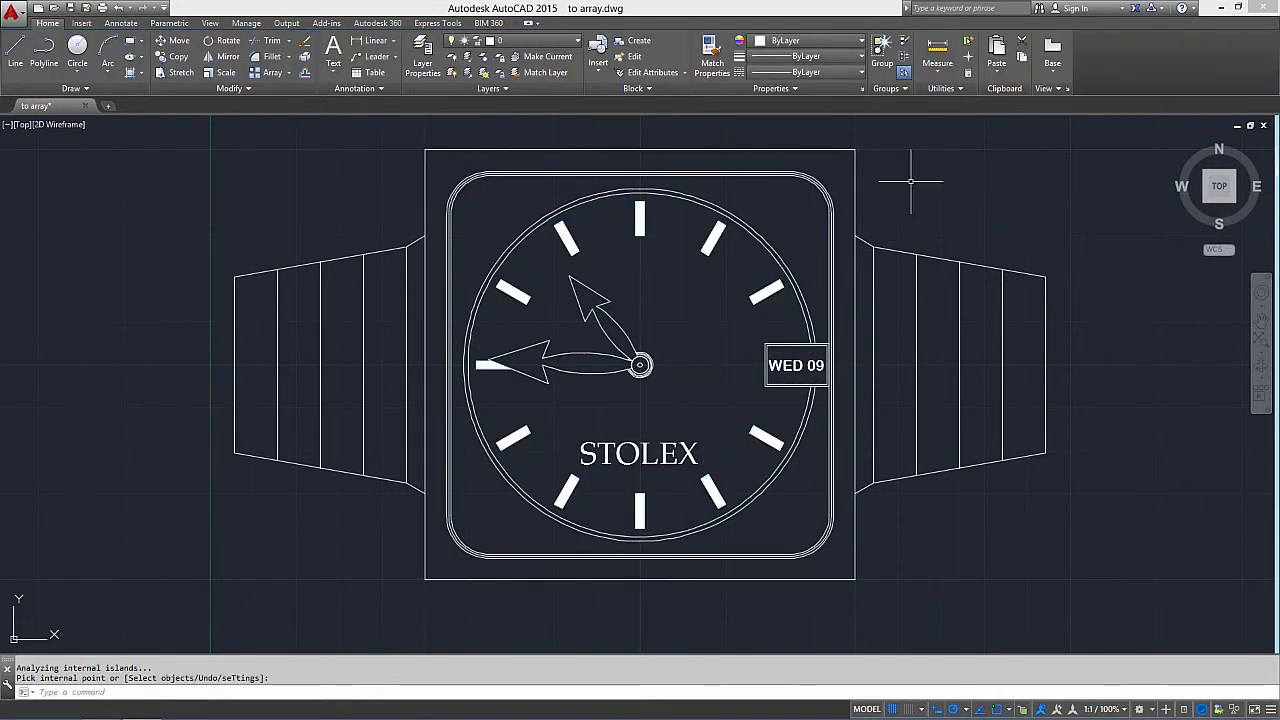
Try moving the hour markers' hatch off its outlines by its center grip, and undo the move
left_click(637, 218)
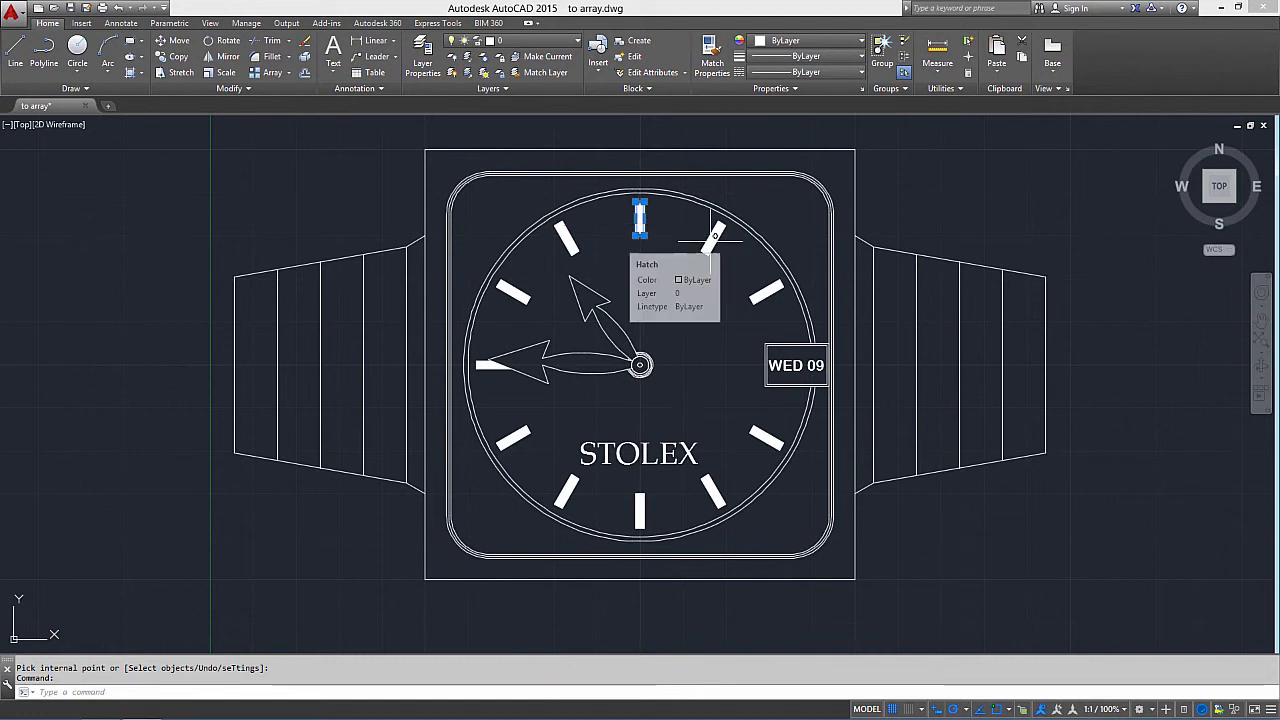
key("Escape")
scroll(710, 238, "up", 5)
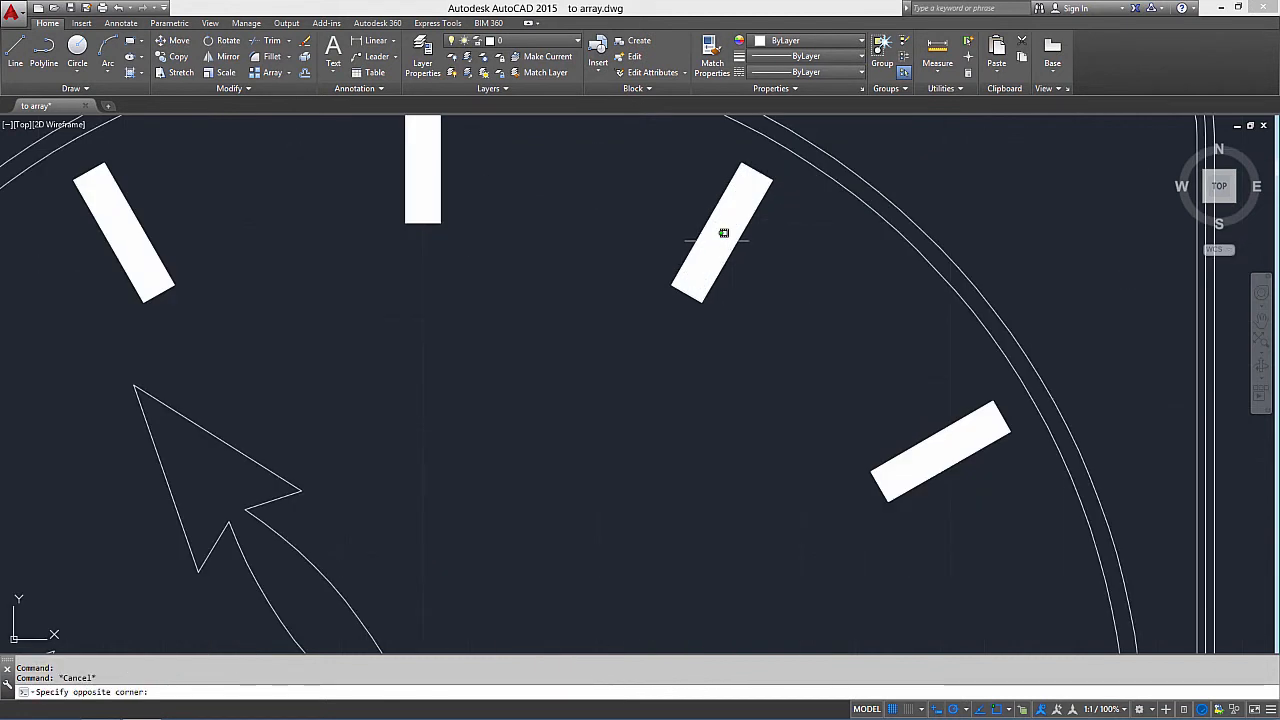
left_click(723, 233)
scroll(723, 236, "down", 3)
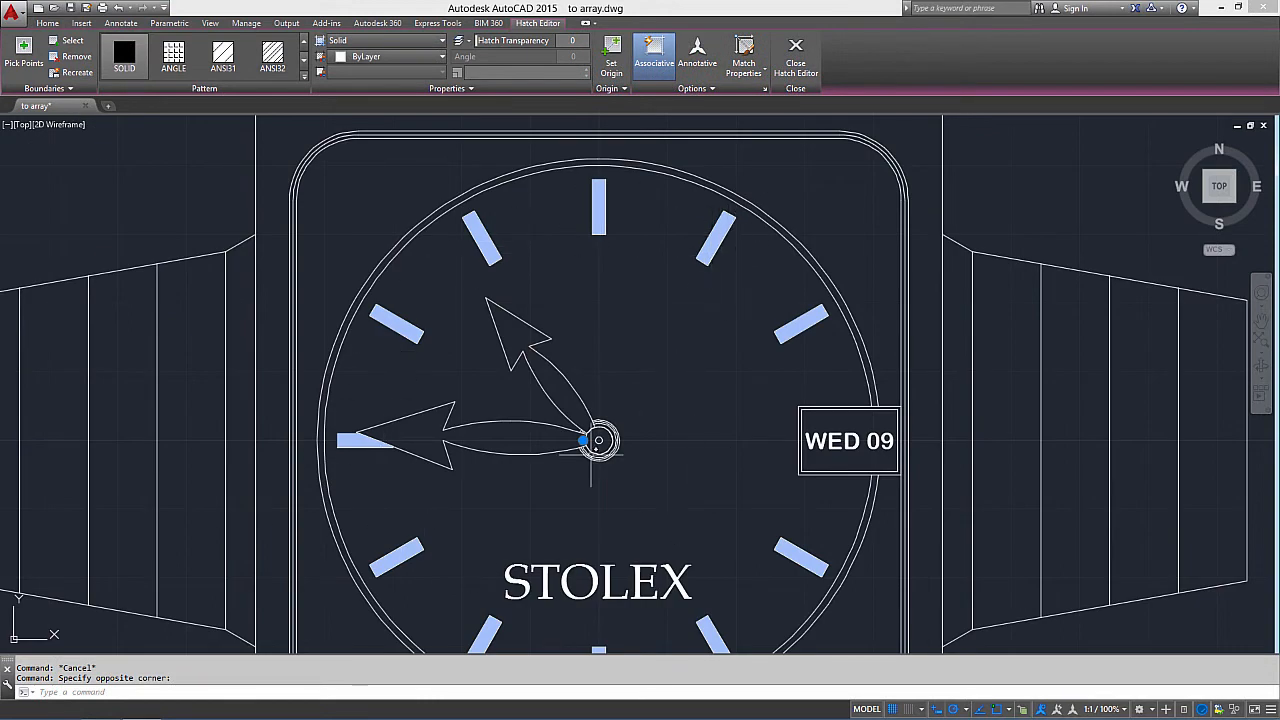
left_click(583, 440)
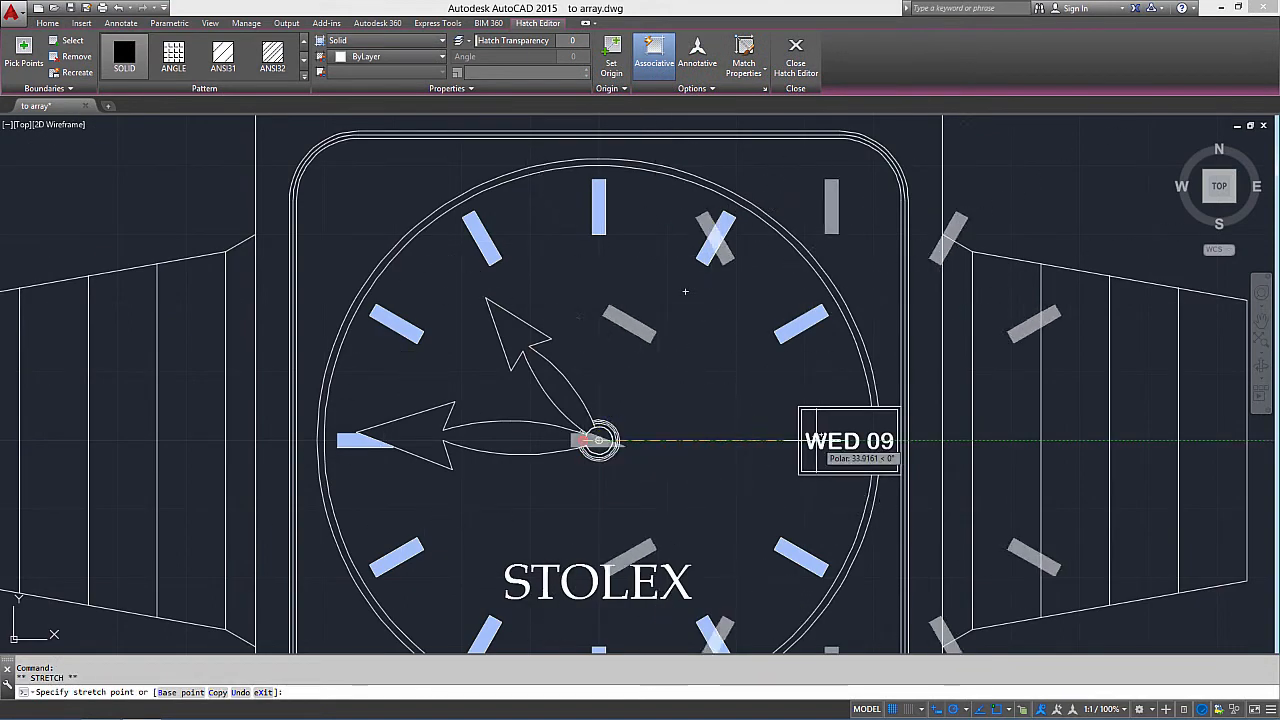
left_click(769, 381)
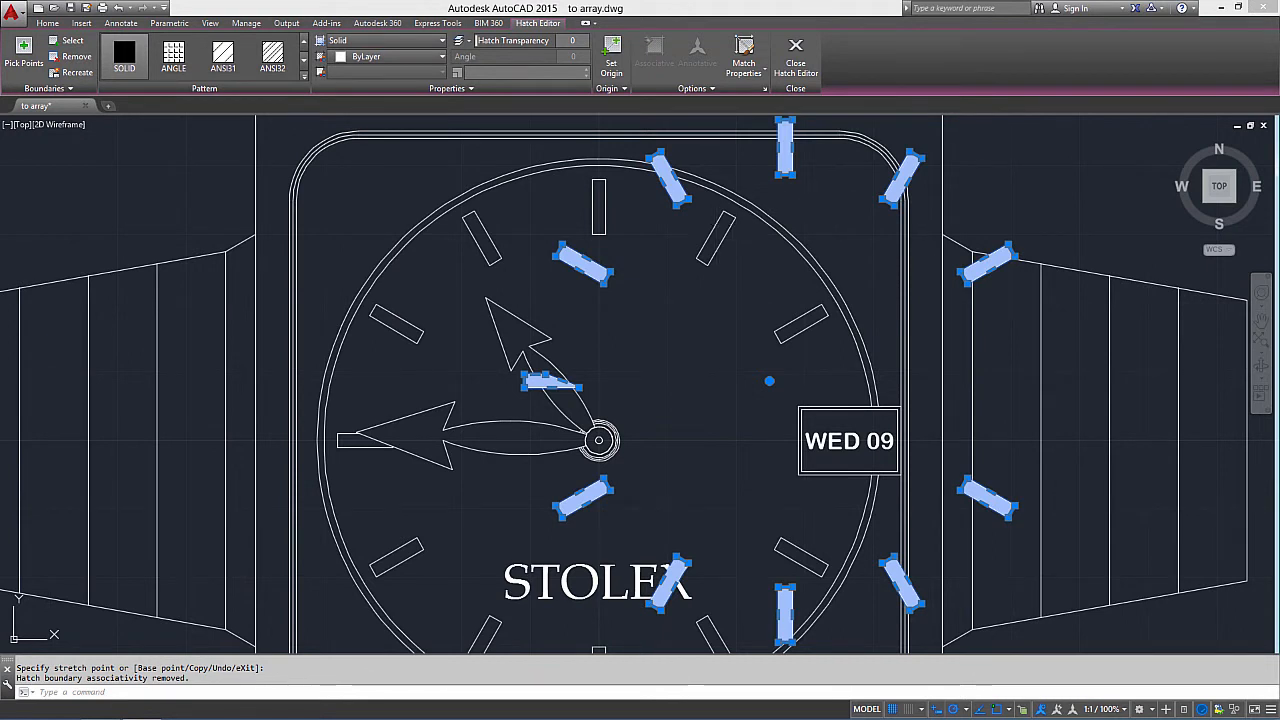
key("ctrl+z")
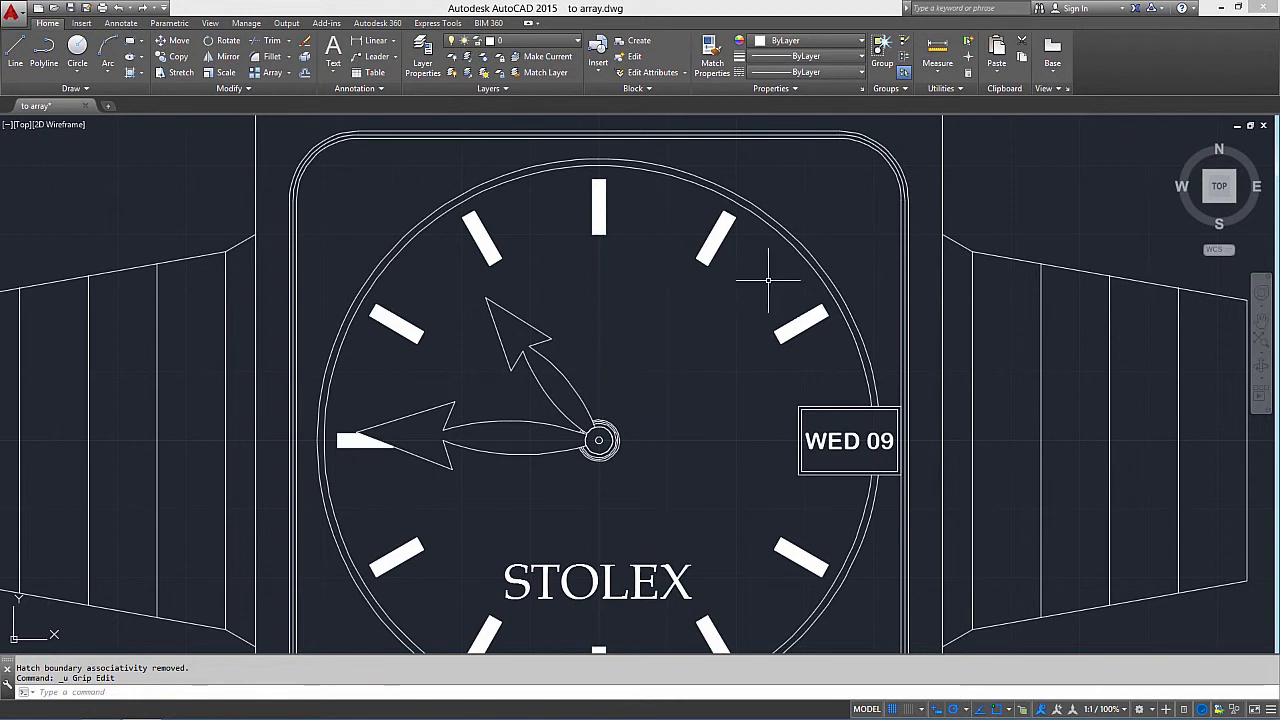
Edit the hour markers' solid hatch in the Hatch Edit dialog to split it into separate hatches
left_click(601, 213)
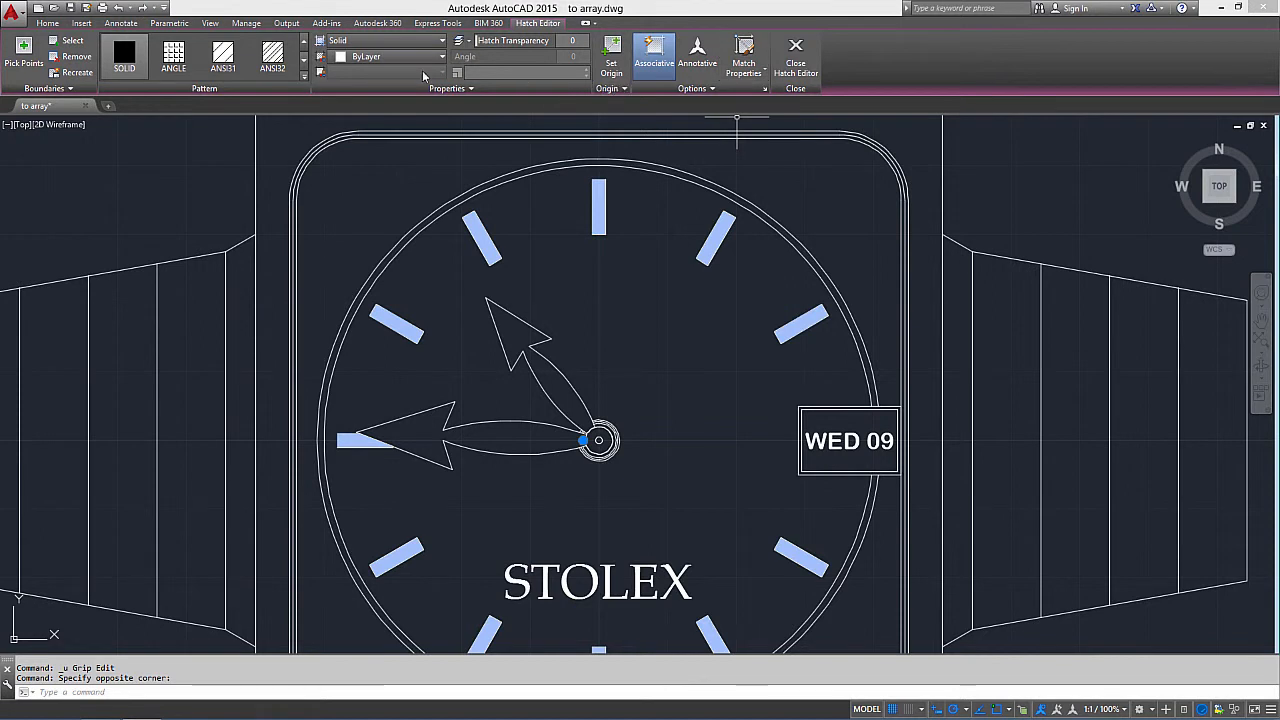
left_click(240, 64)
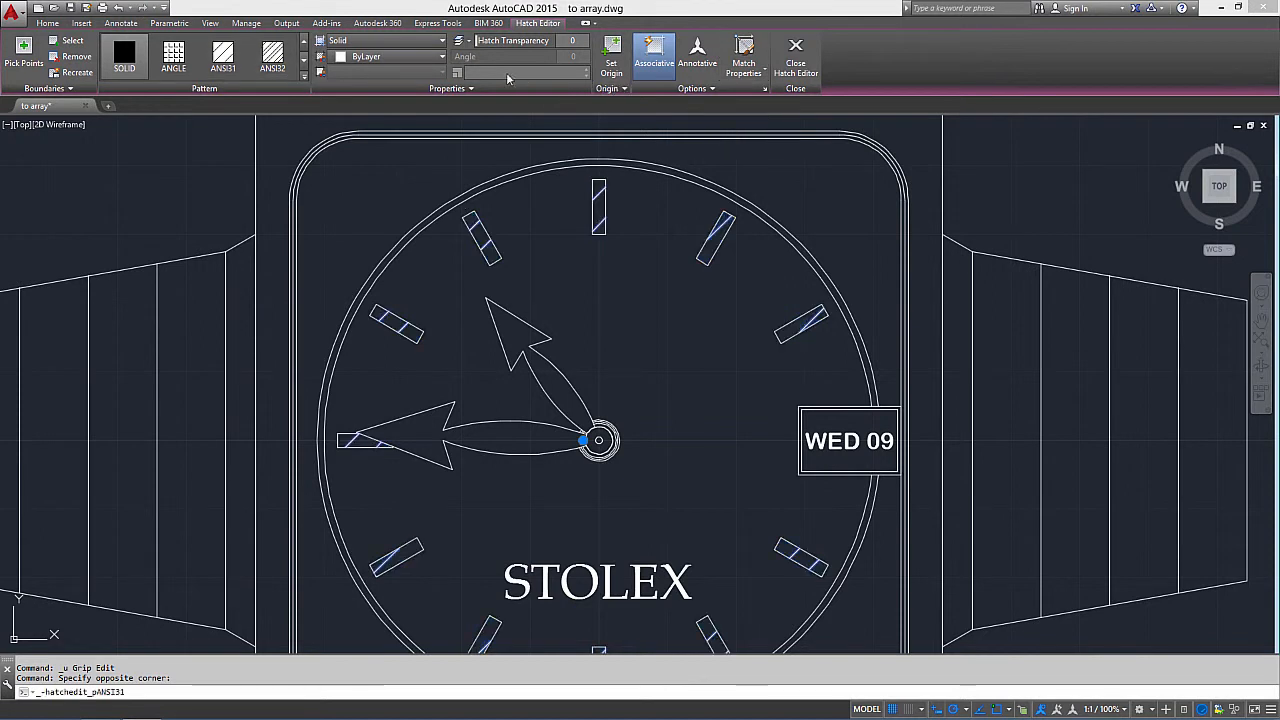
left_click(624, 89)
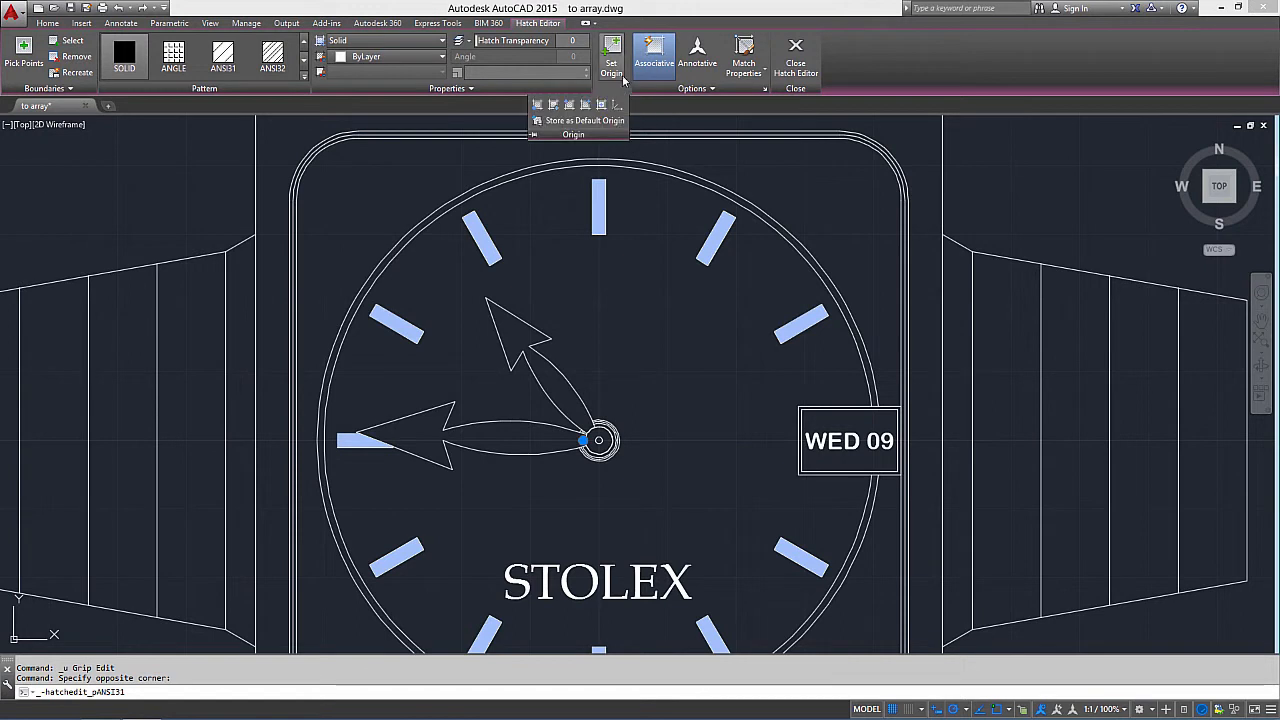
left_click(705, 89)
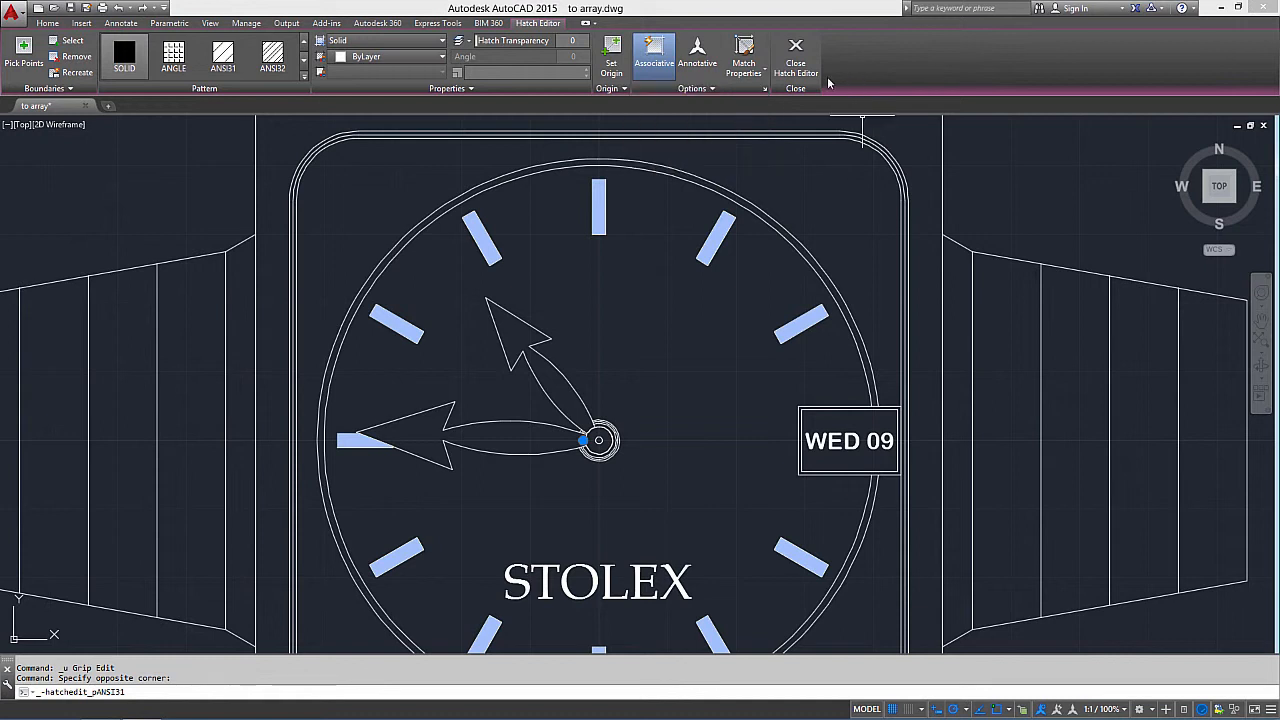
left_click(766, 91)
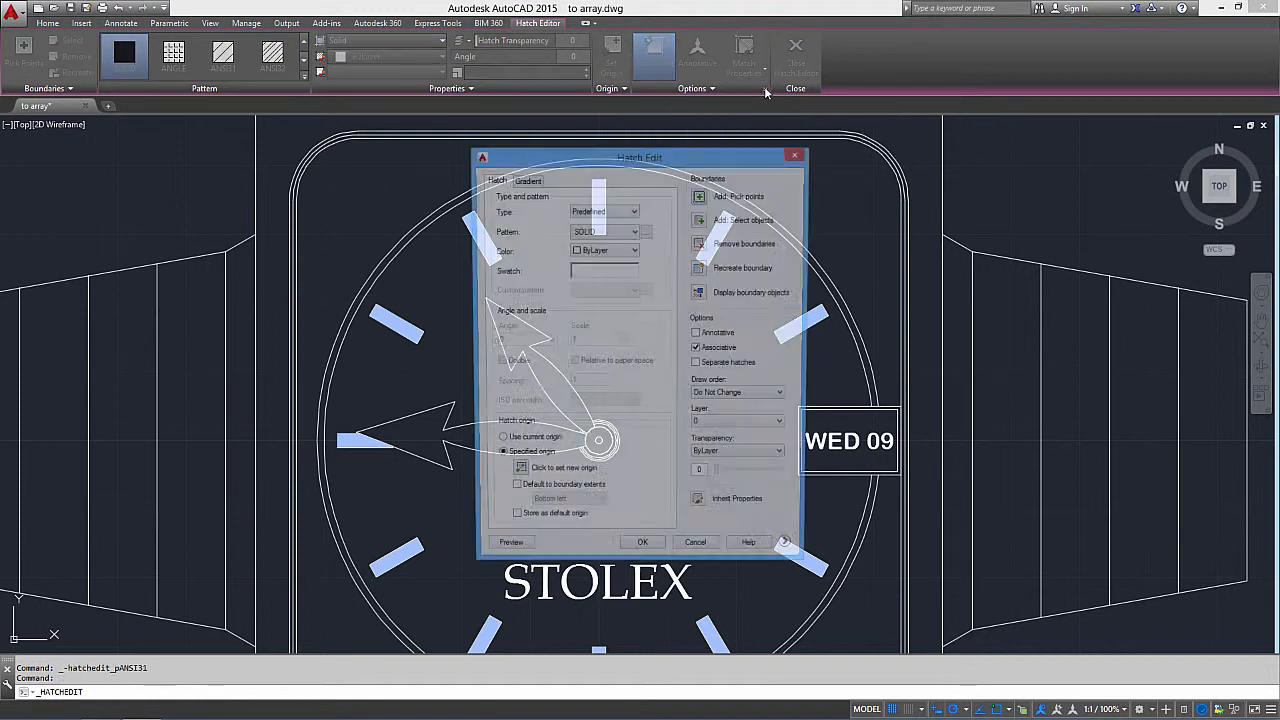
mouse_move(687, 155)
left_mouse_down()
mouse_move(826, 116)
mouse_move(468, 122)
left_mouse_up()
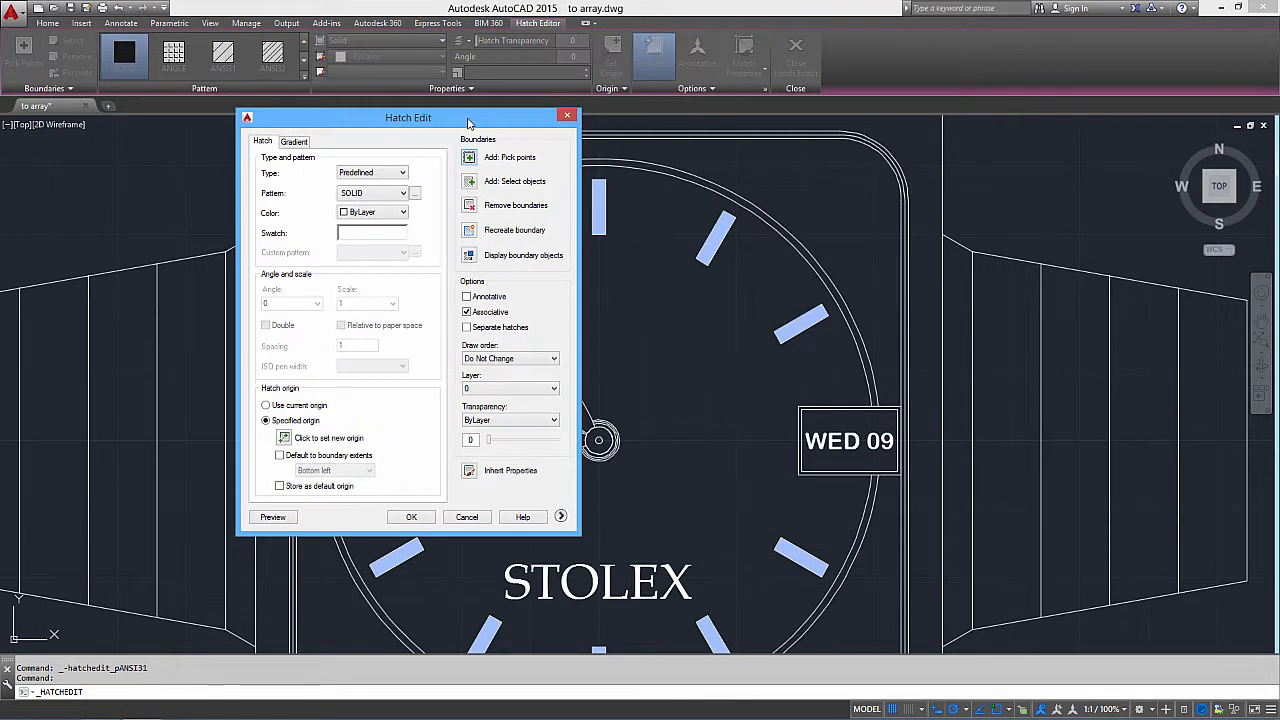
left_click(561, 516)
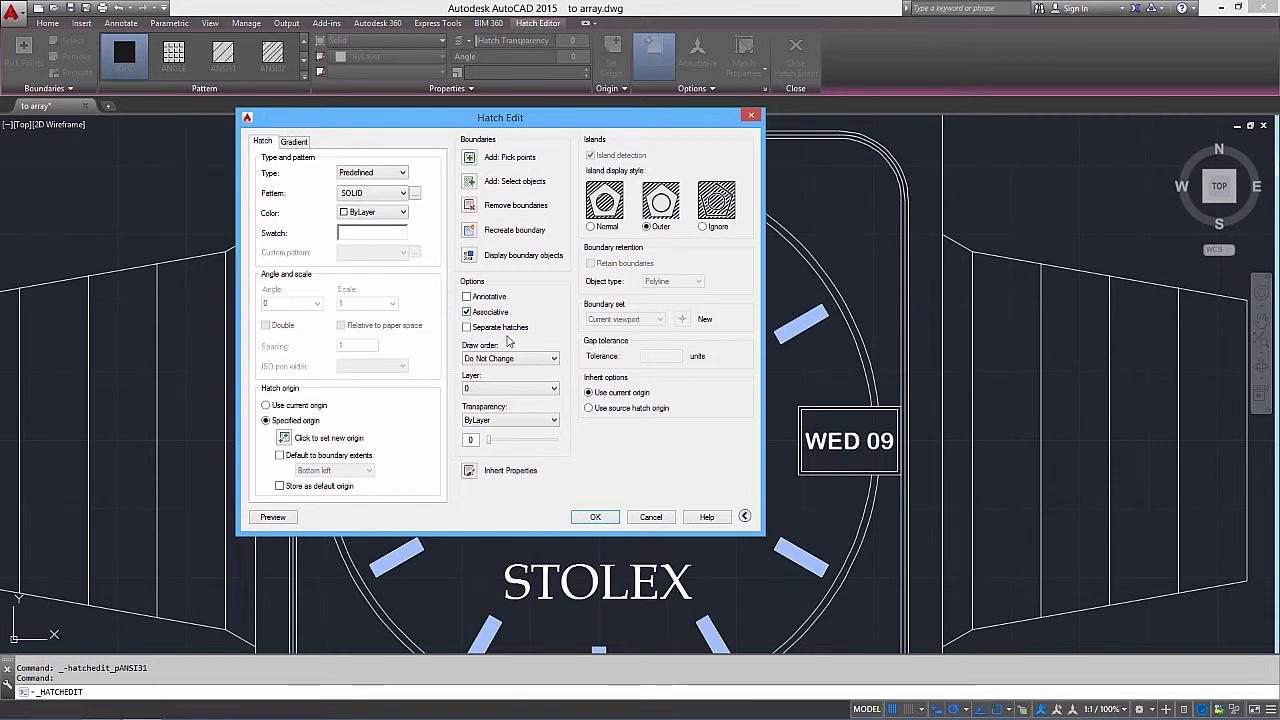
left_click(466, 327)
left_click(594, 517)
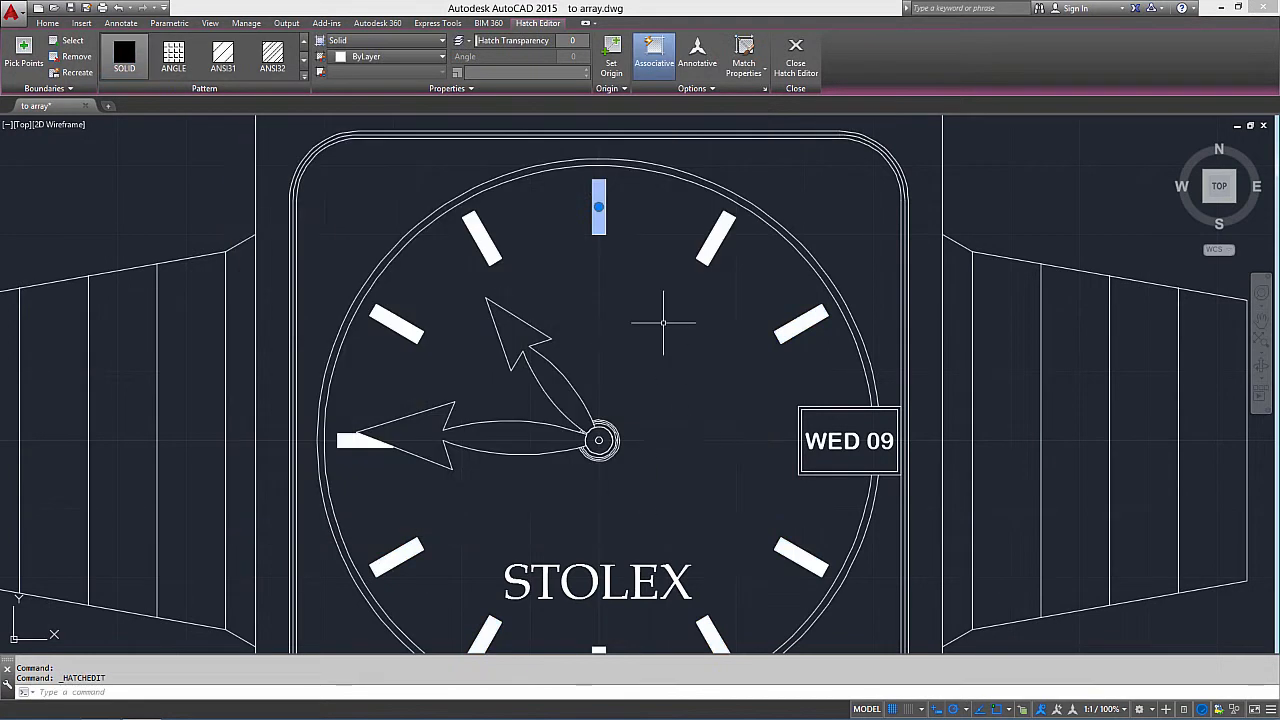
Select several hour-marker fills individually to check that they are independent hatches, and clear the selection
left_click(719, 232)
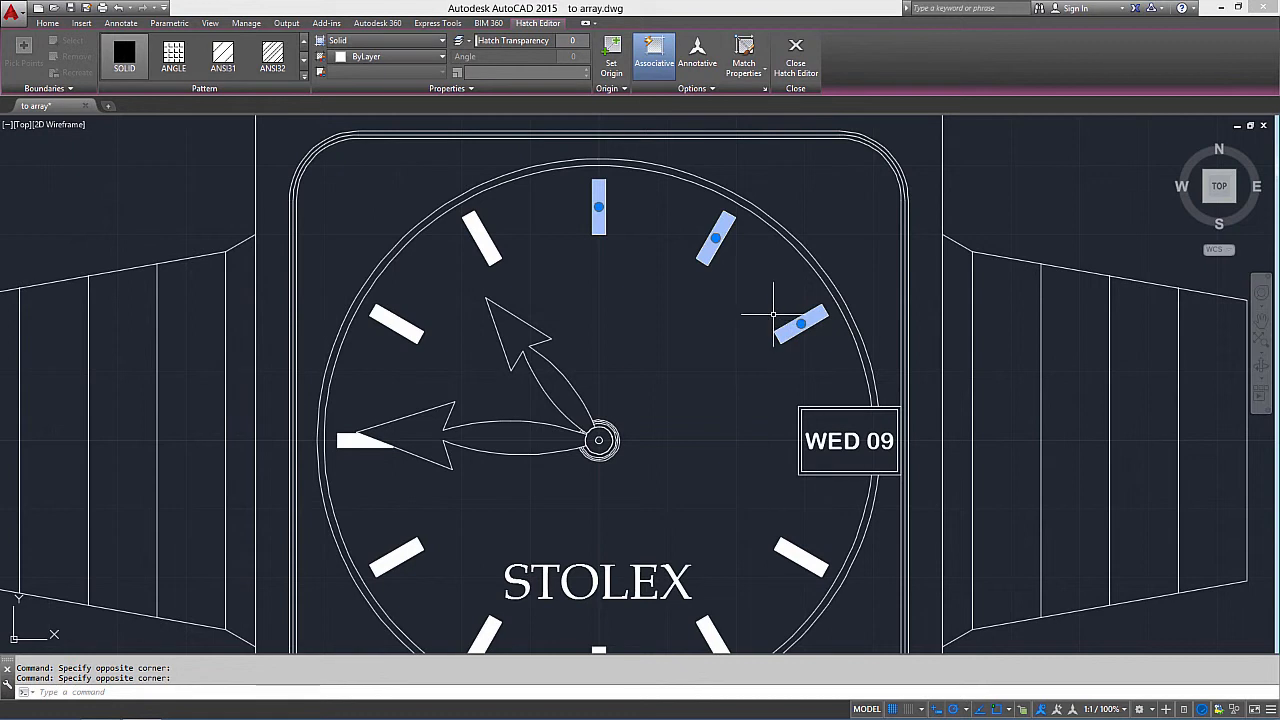
key("Escape")
key("Escape")
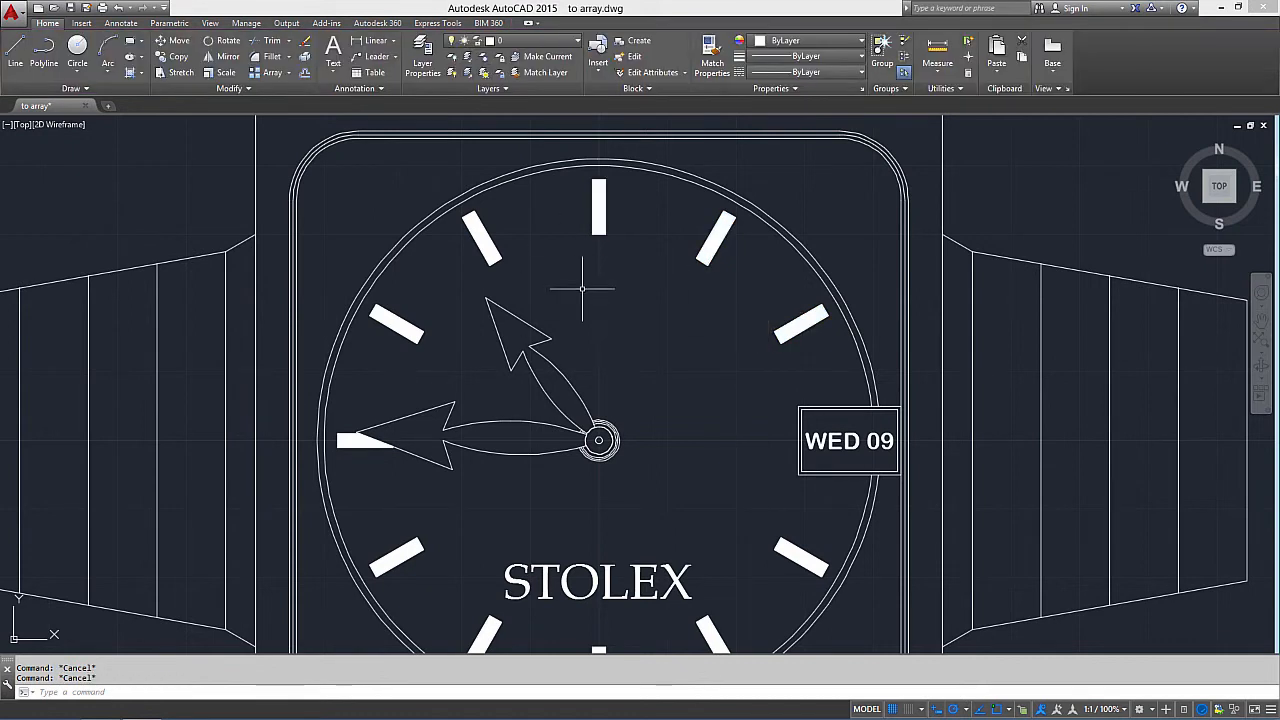
Hatch the area between the dial's outer circle and the rounded square frame with the ANSI31 pattern
scroll(666, 347, "down", 3)
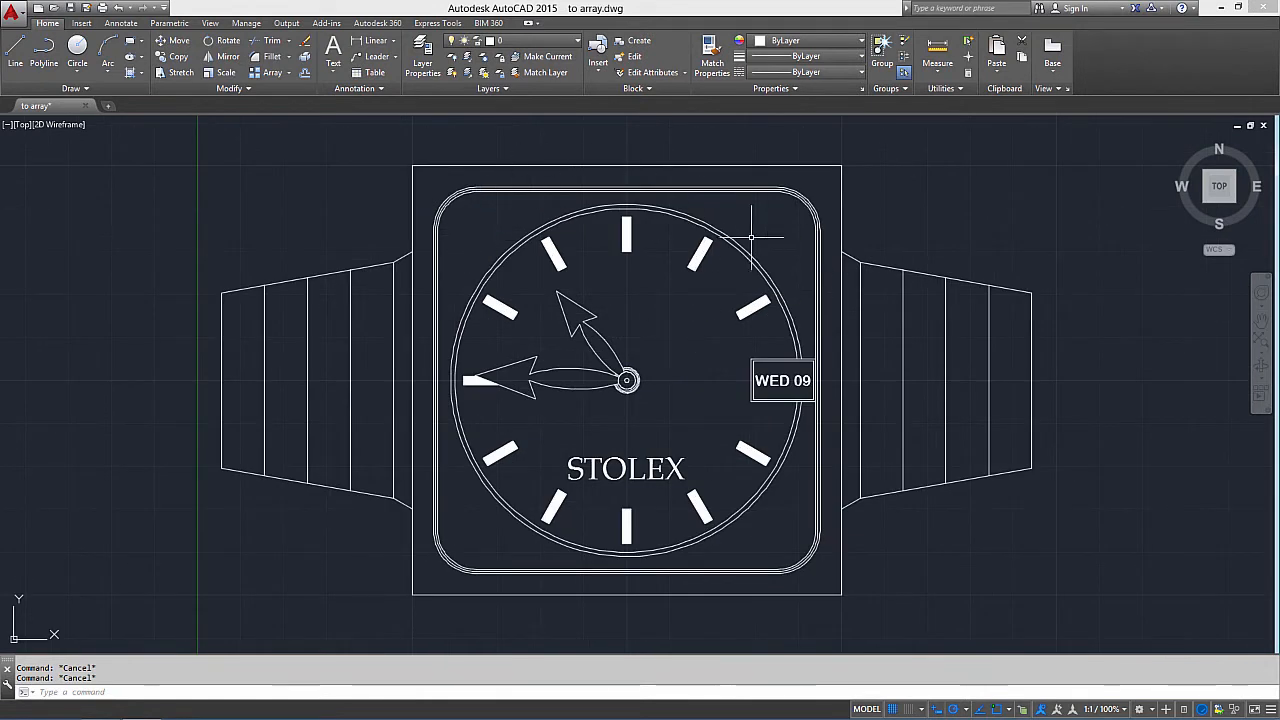
left_click(130, 73)
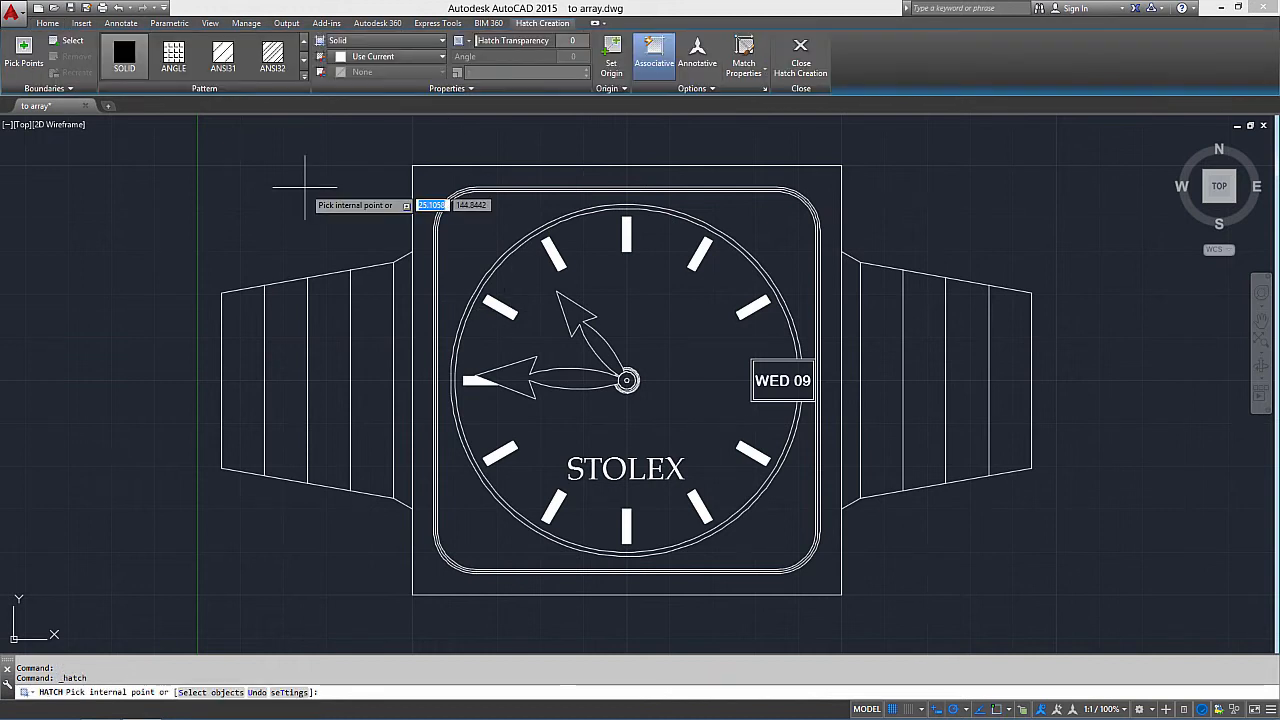
left_click(223, 55)
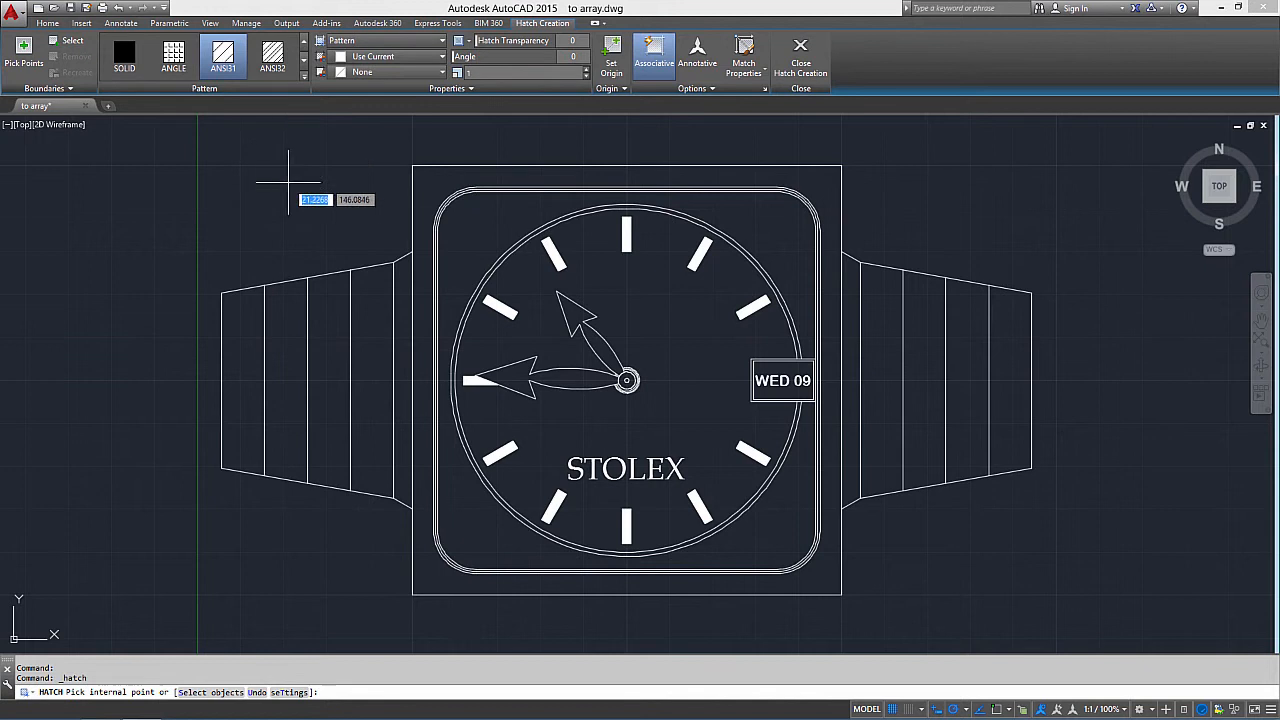
left_click(489, 212)
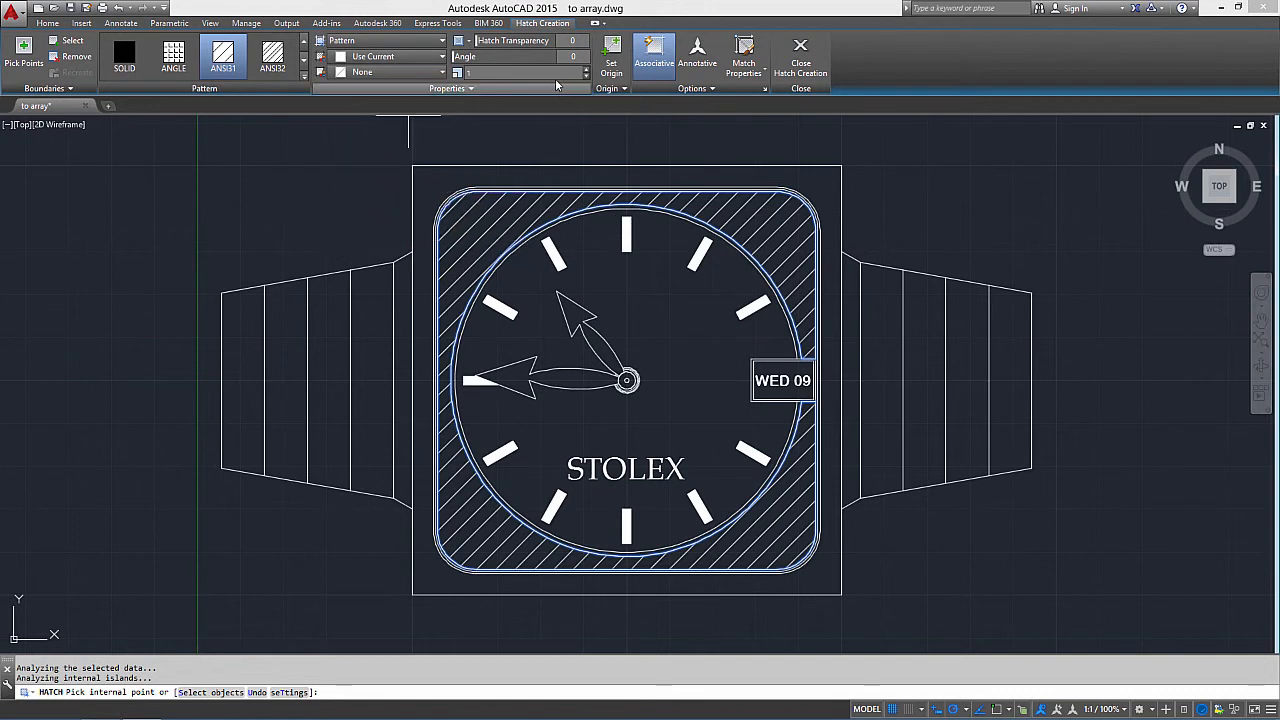
Set the scale of the ANSI31 hatch around the dial to 0.5
left_click(586, 78)
left_click(586, 78)
left_click(586, 78)
left_click(586, 78)
left_click(586, 78)
left_click(586, 78)
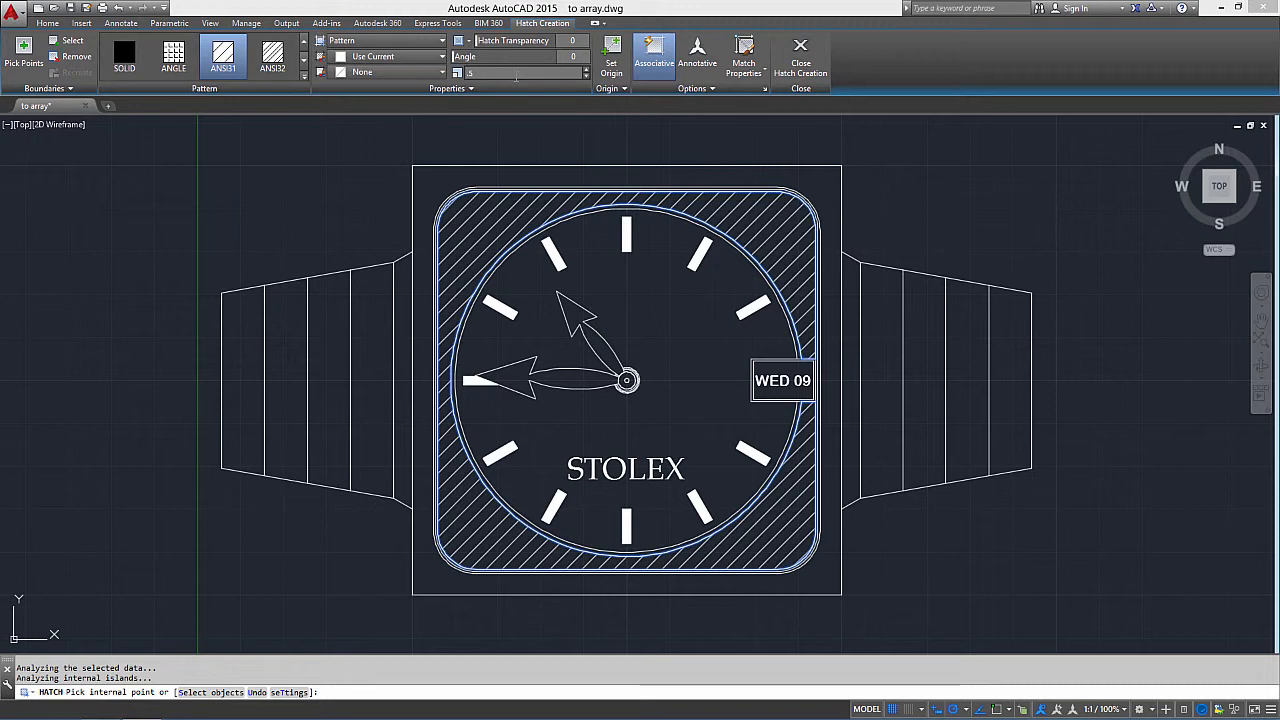
key("Return")
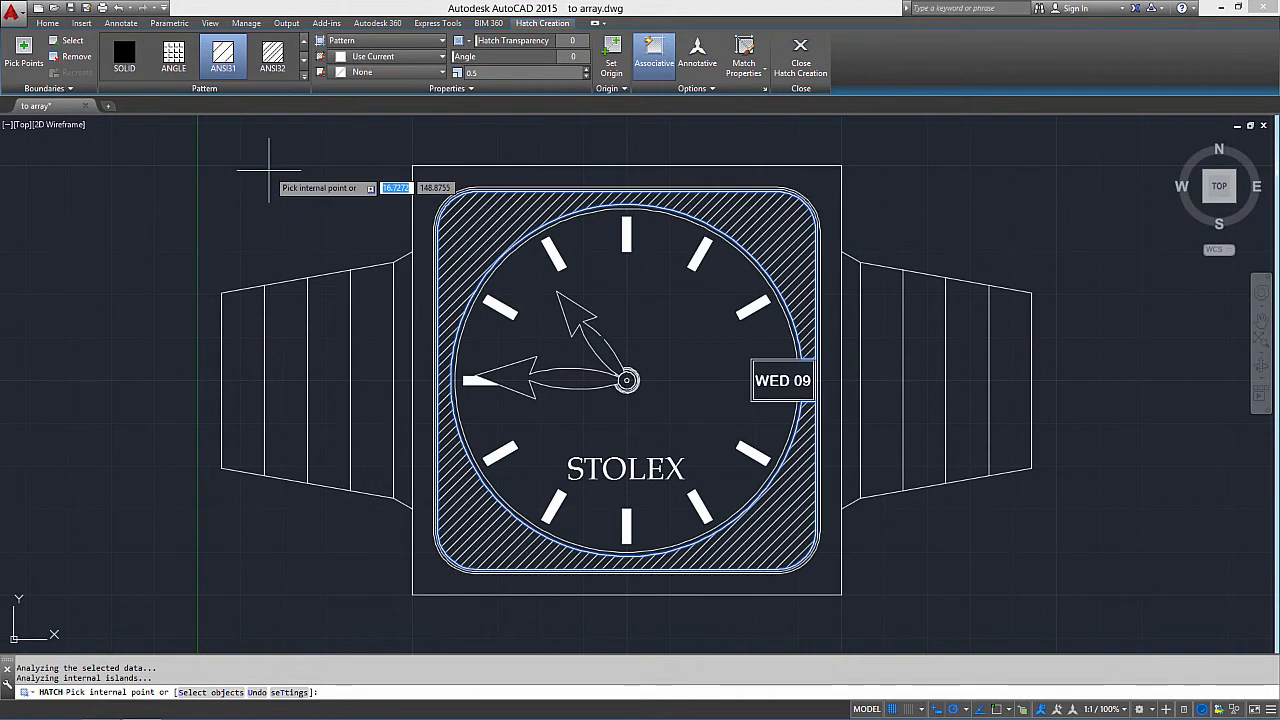
Finish the ANSI31 hatch around the dial and leave the Hatch command
key("Escape")
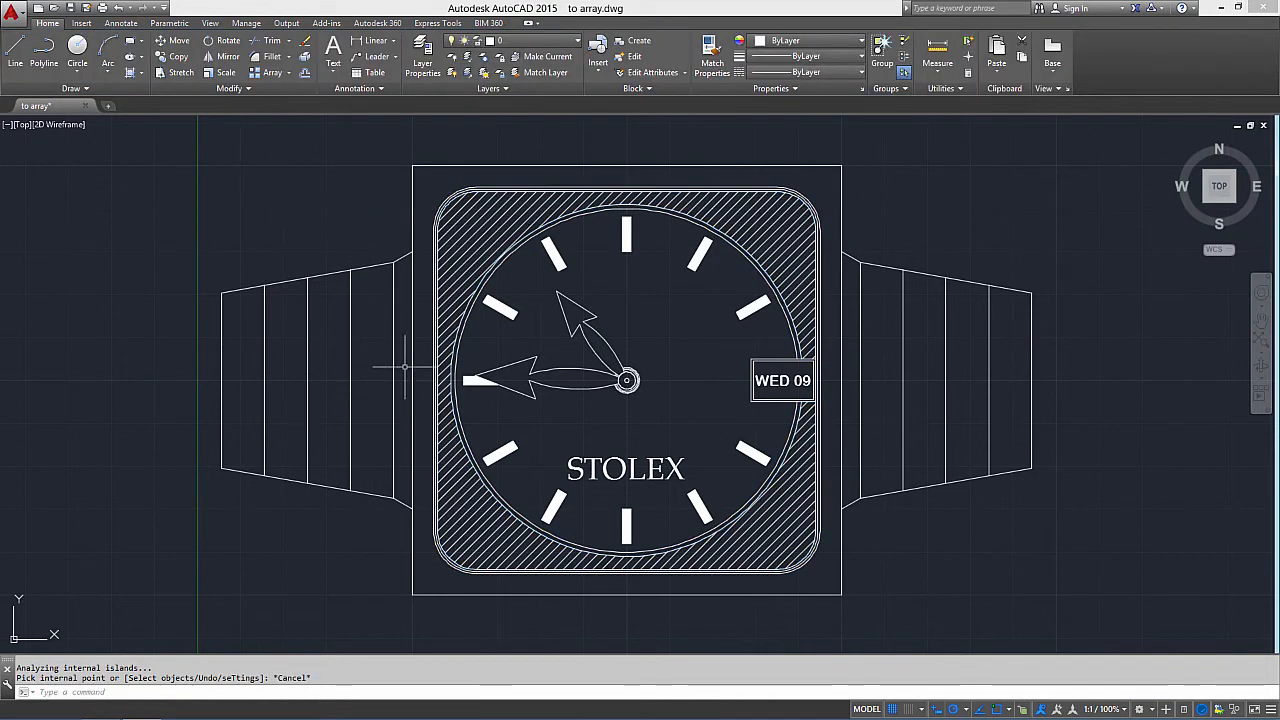
middle_click_drag(726, 421, 723, 410)
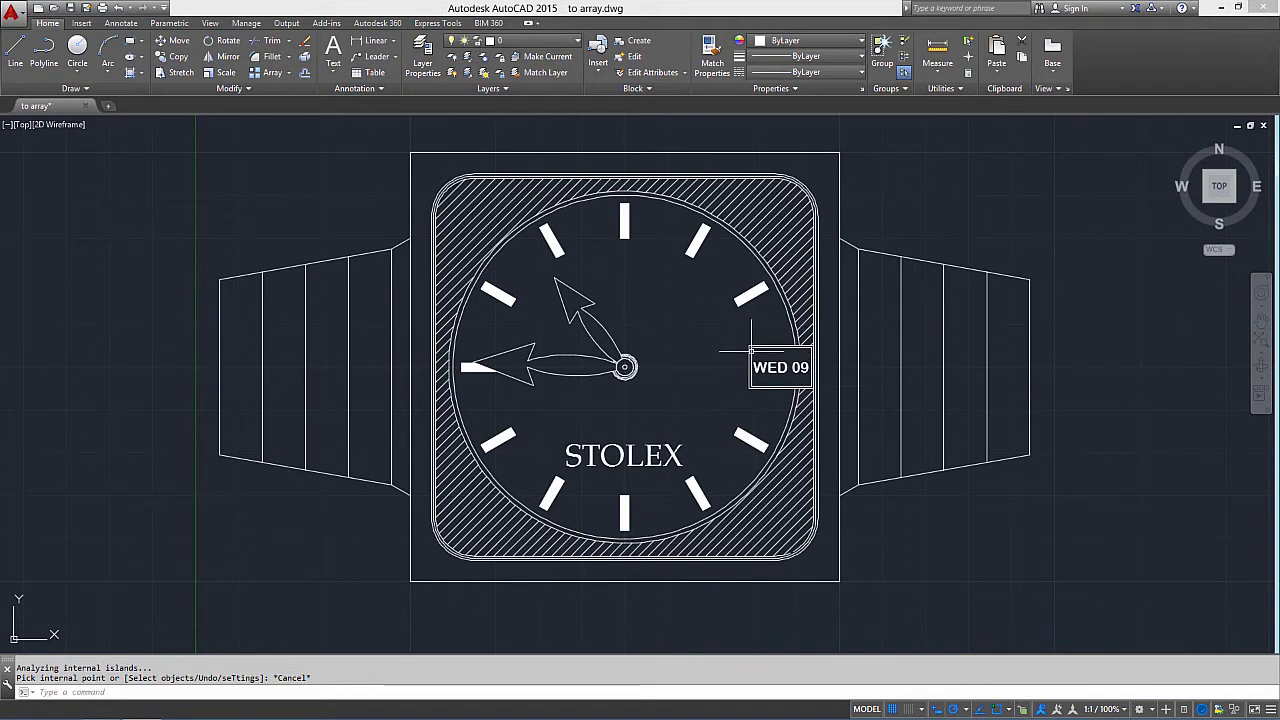
mouse_move(712, 372)
middle_mouse_down()
mouse_move(714, 386)
mouse_move(620, 390)
middle_mouse_up()
scroll(714, 386, "down", 3)
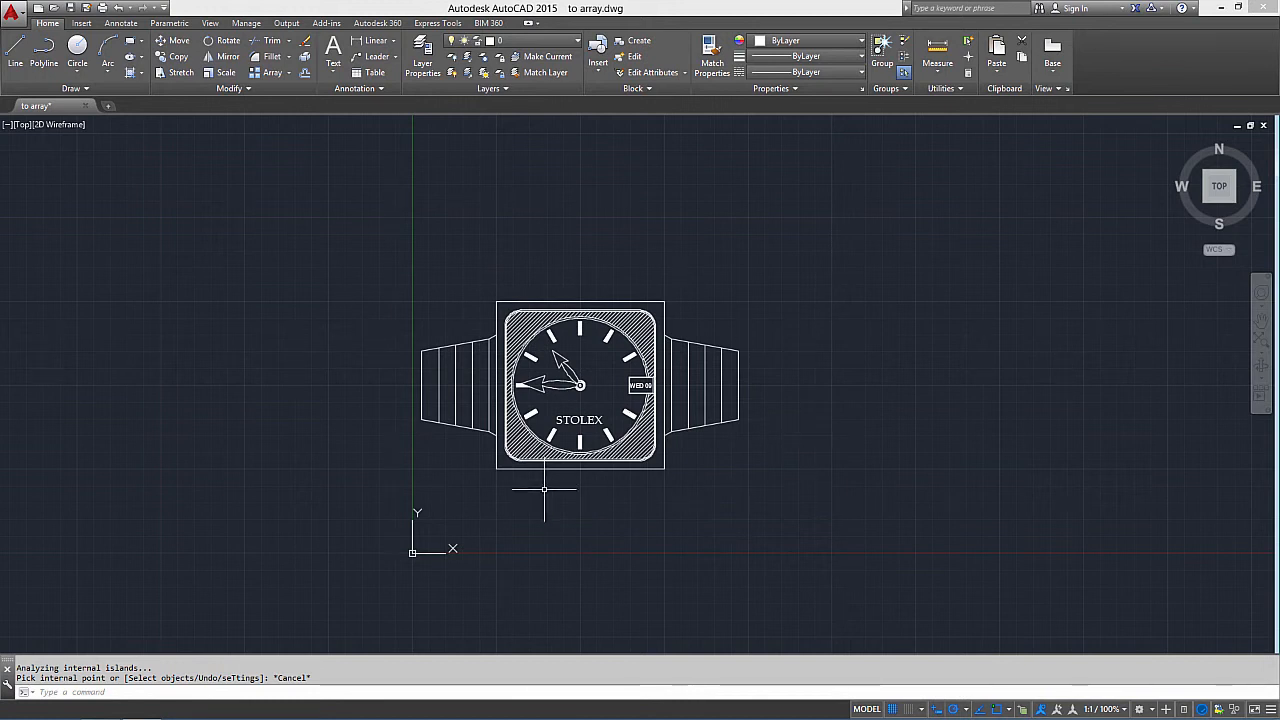
scroll(467, 355, "up", 2)
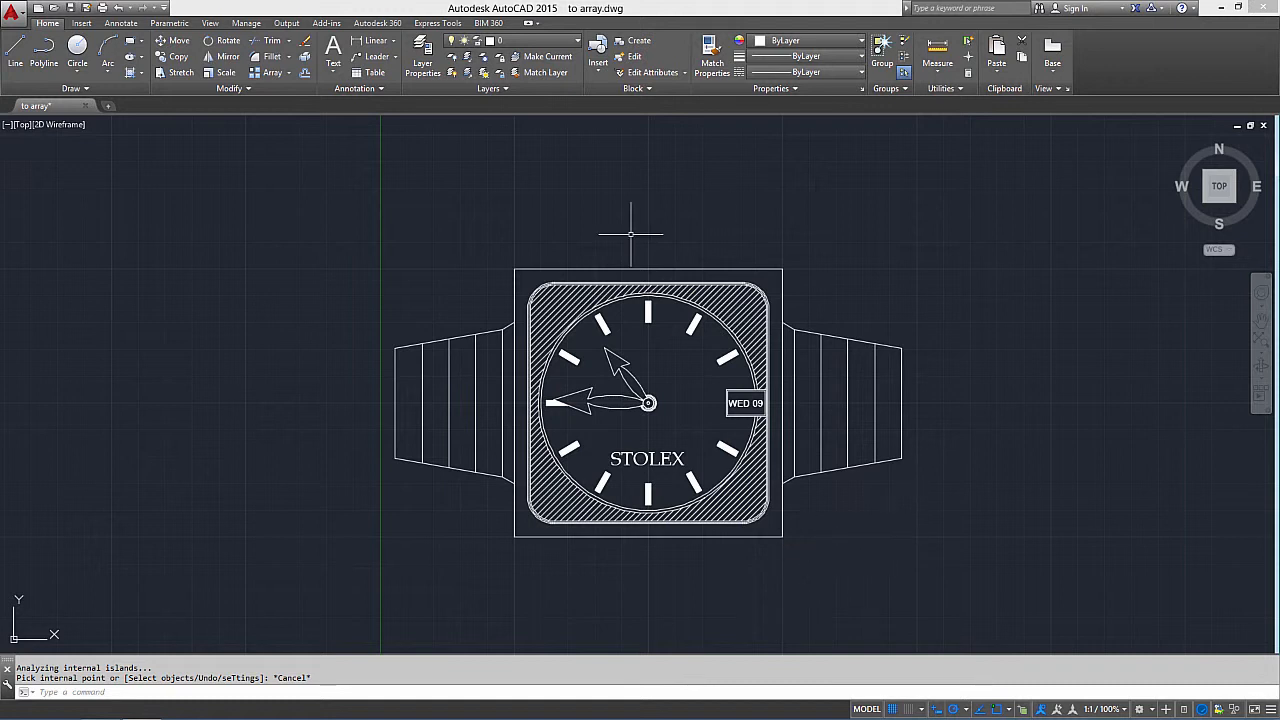
middle_click_drag(886, 510, 843, 506)
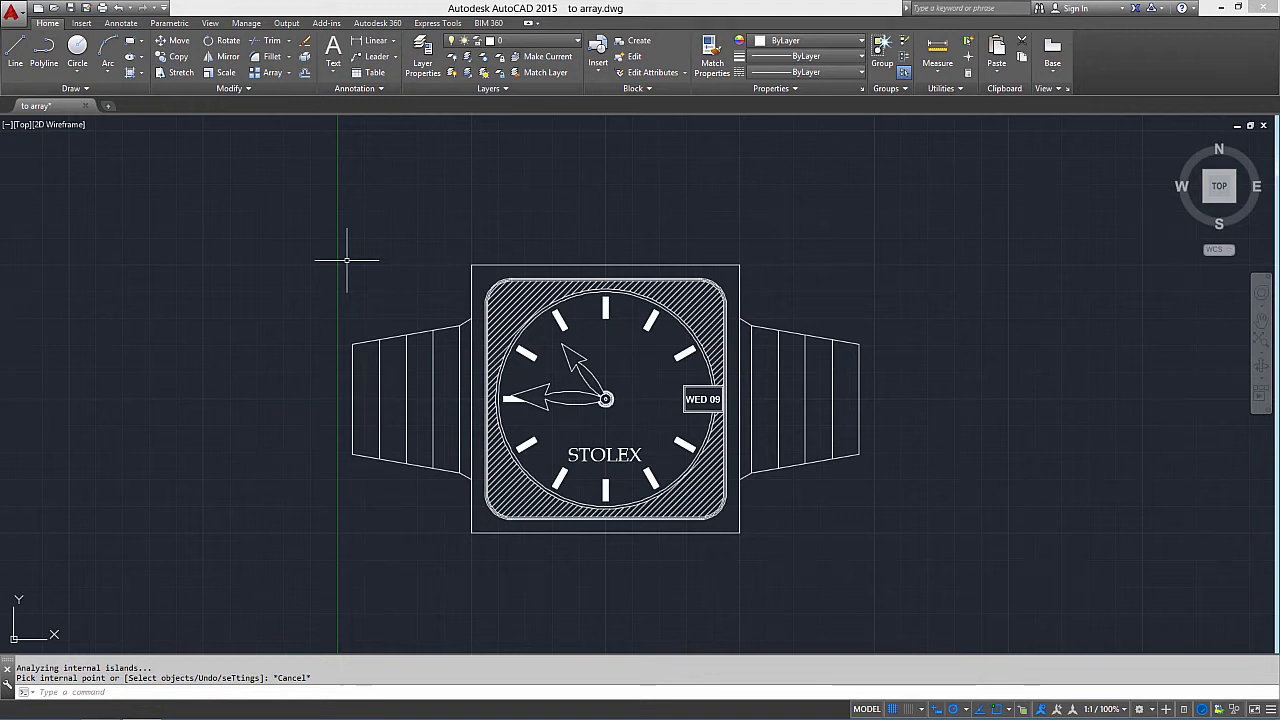
type("PA")
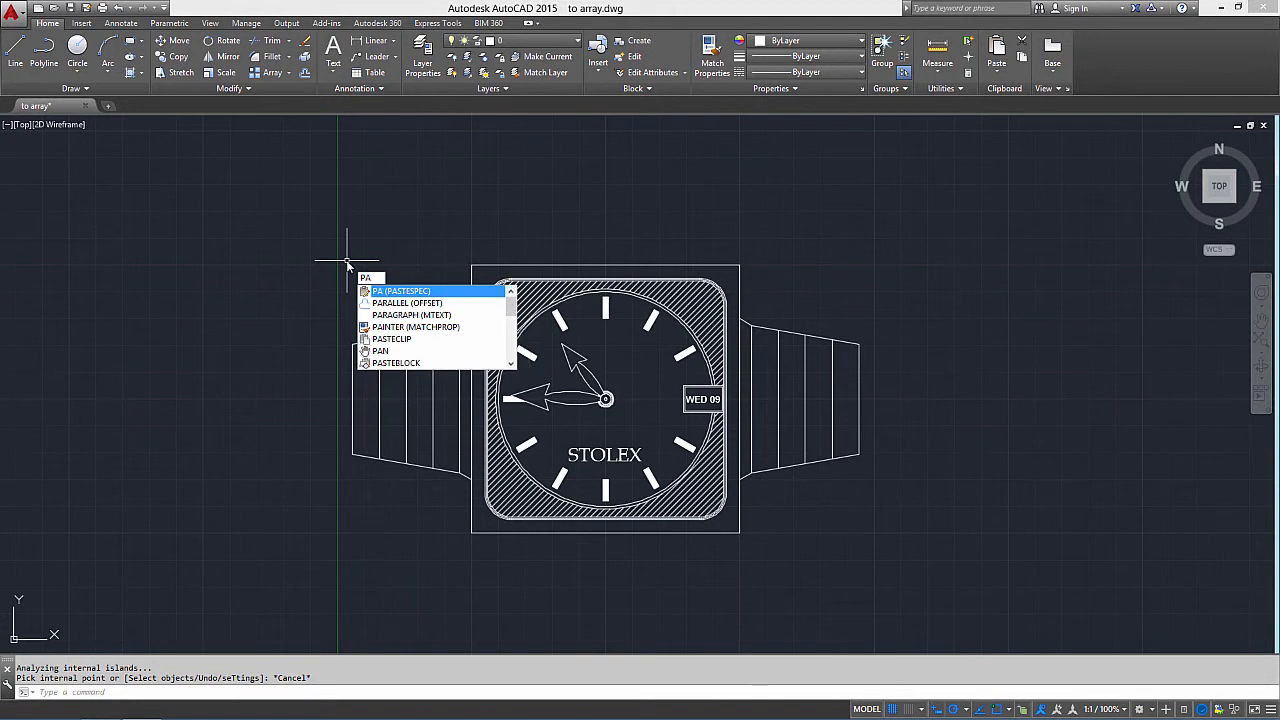
type("G")
key("Return")
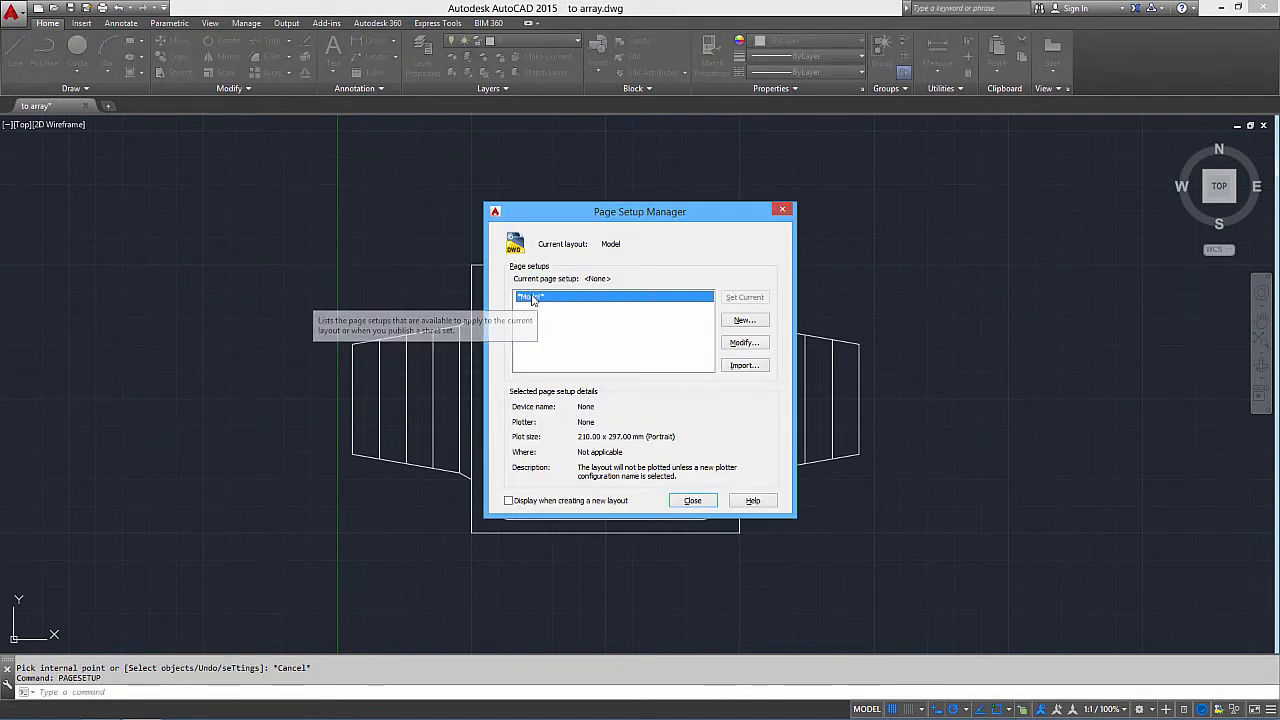
left_click(783, 209)
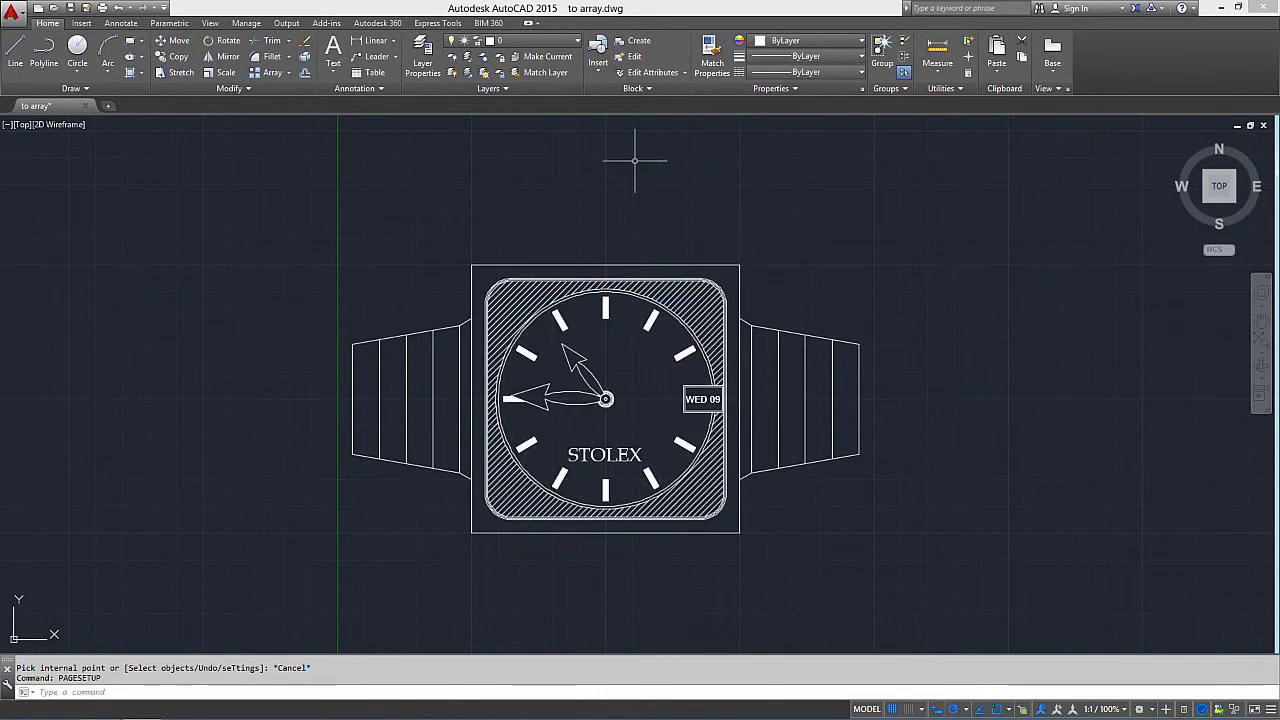
left_click(12, 12)
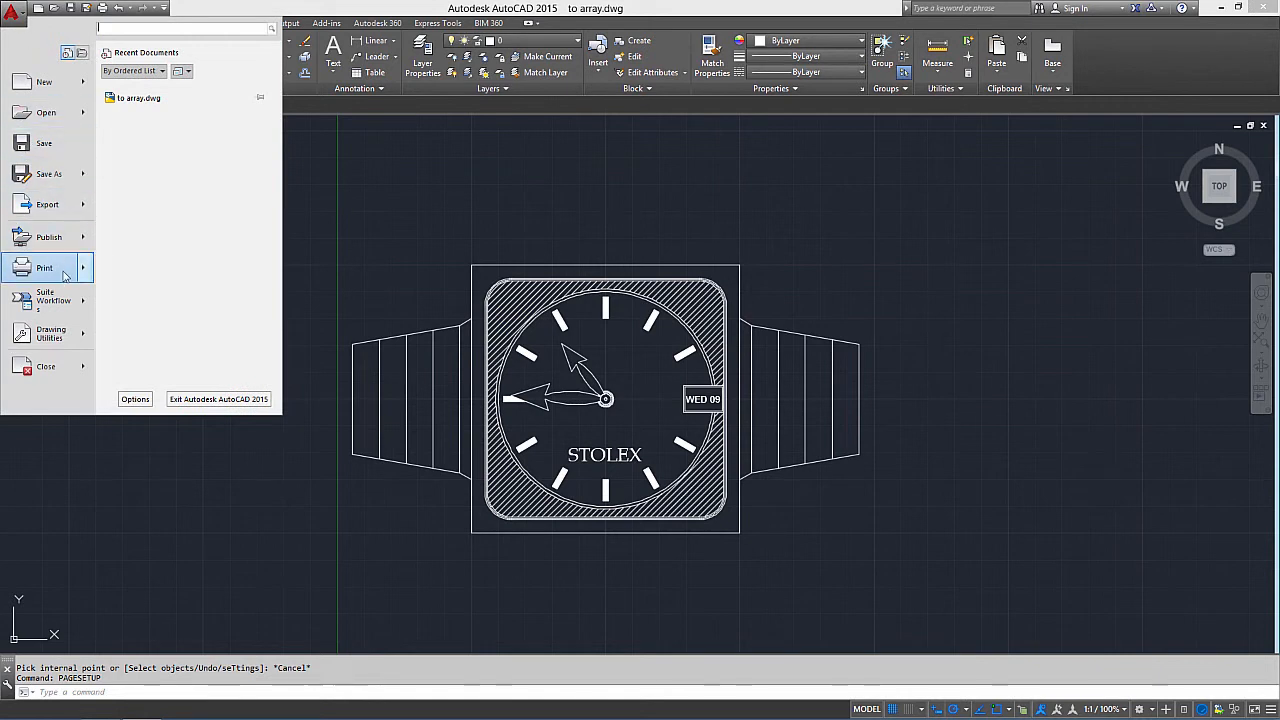
mouse_move(64, 272)
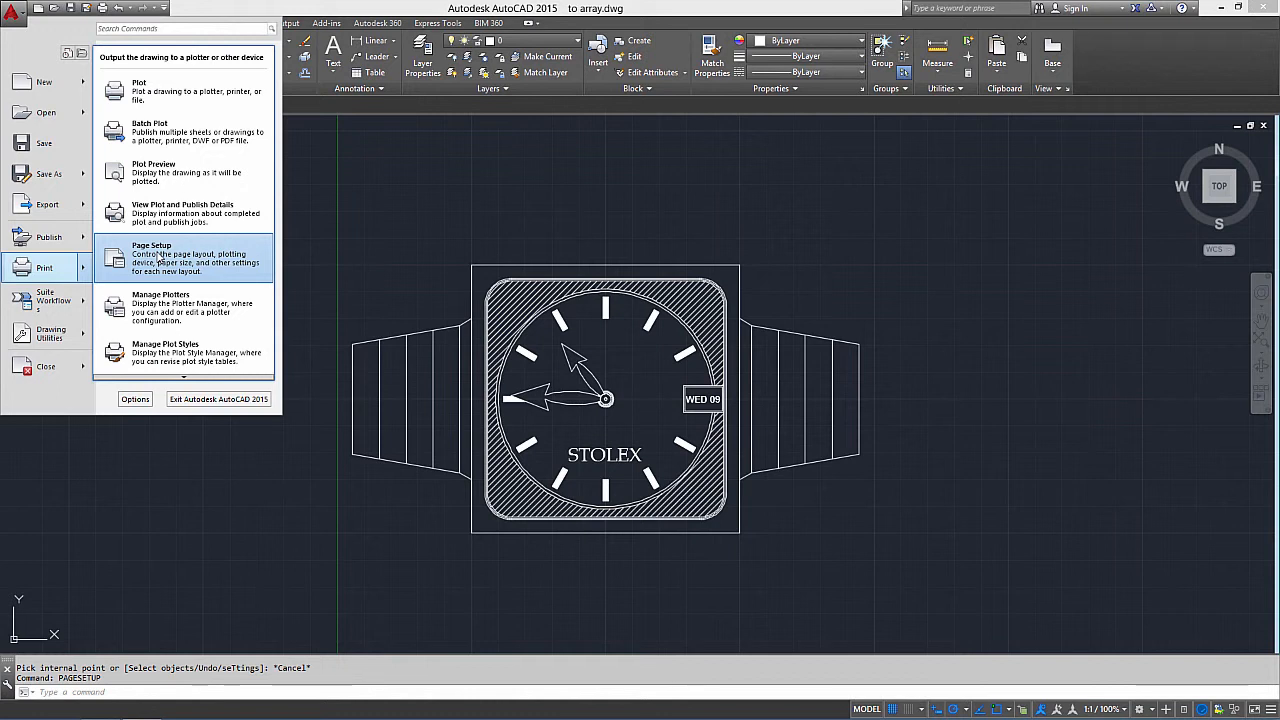
left_click(375, 188)
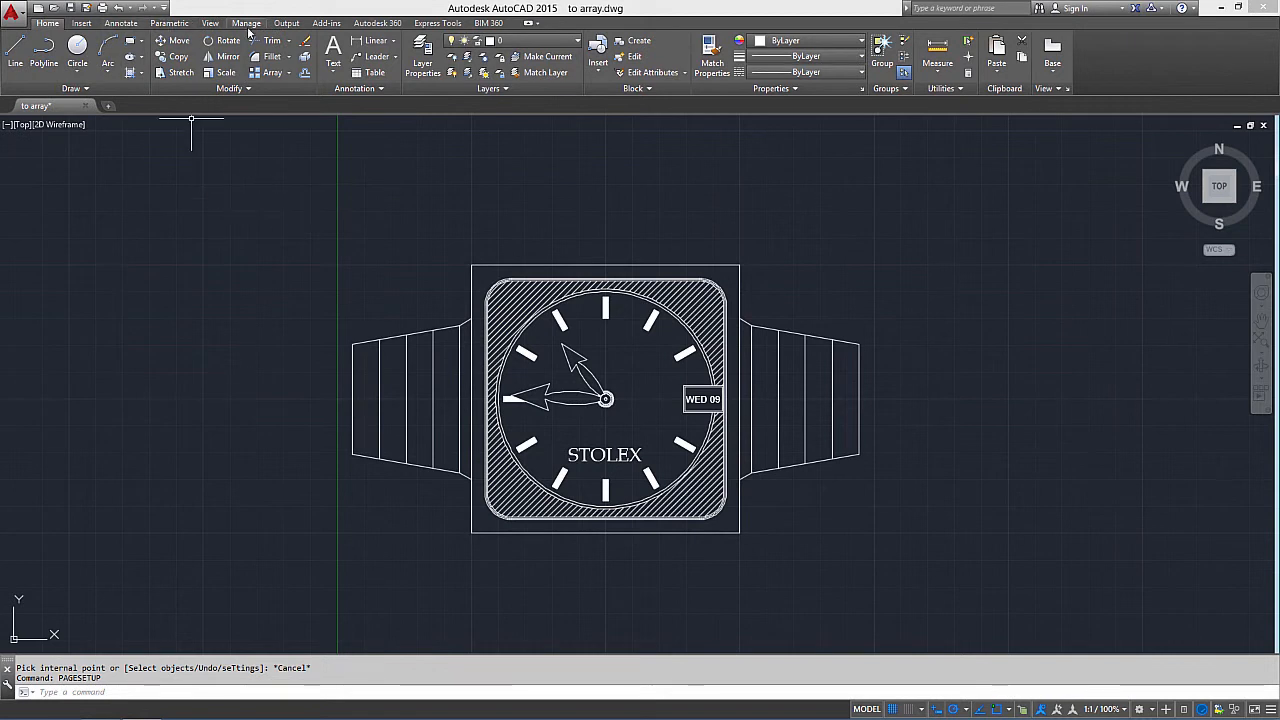
Modify the Model layout's page setup to use the DWG To PDF.pc3 plotter
left_click(24, 14)
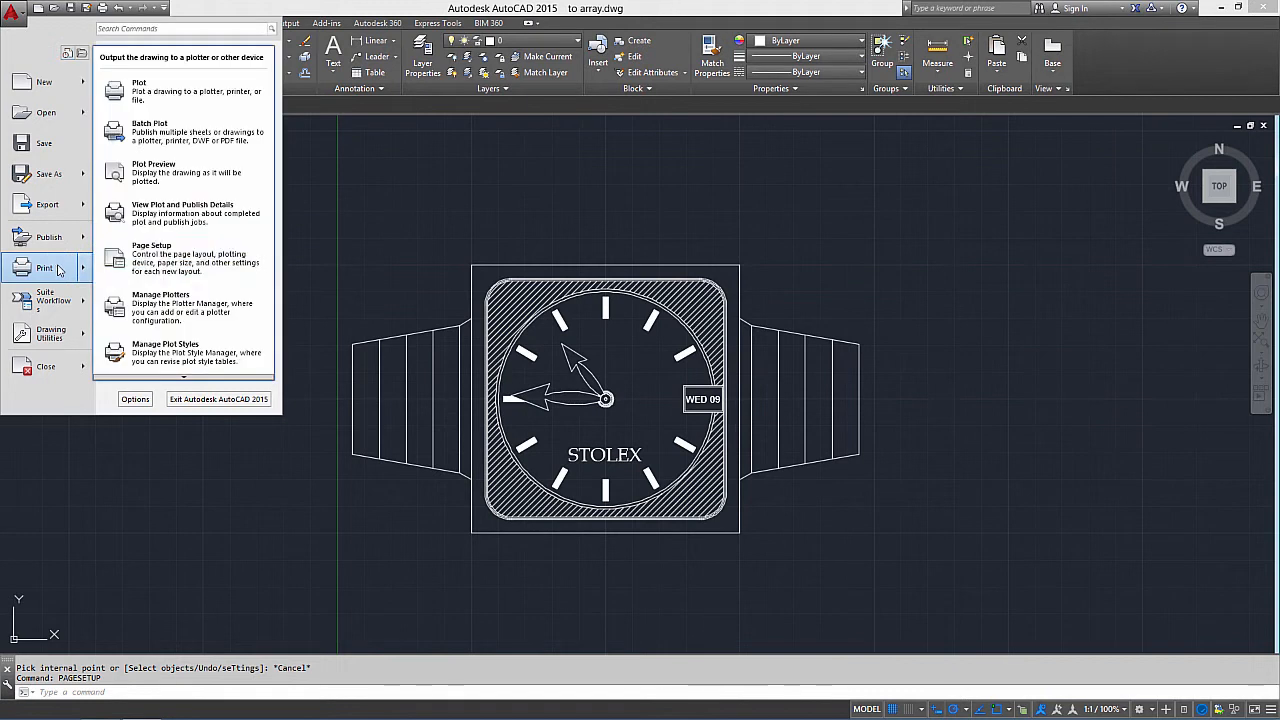
left_click(168, 265)
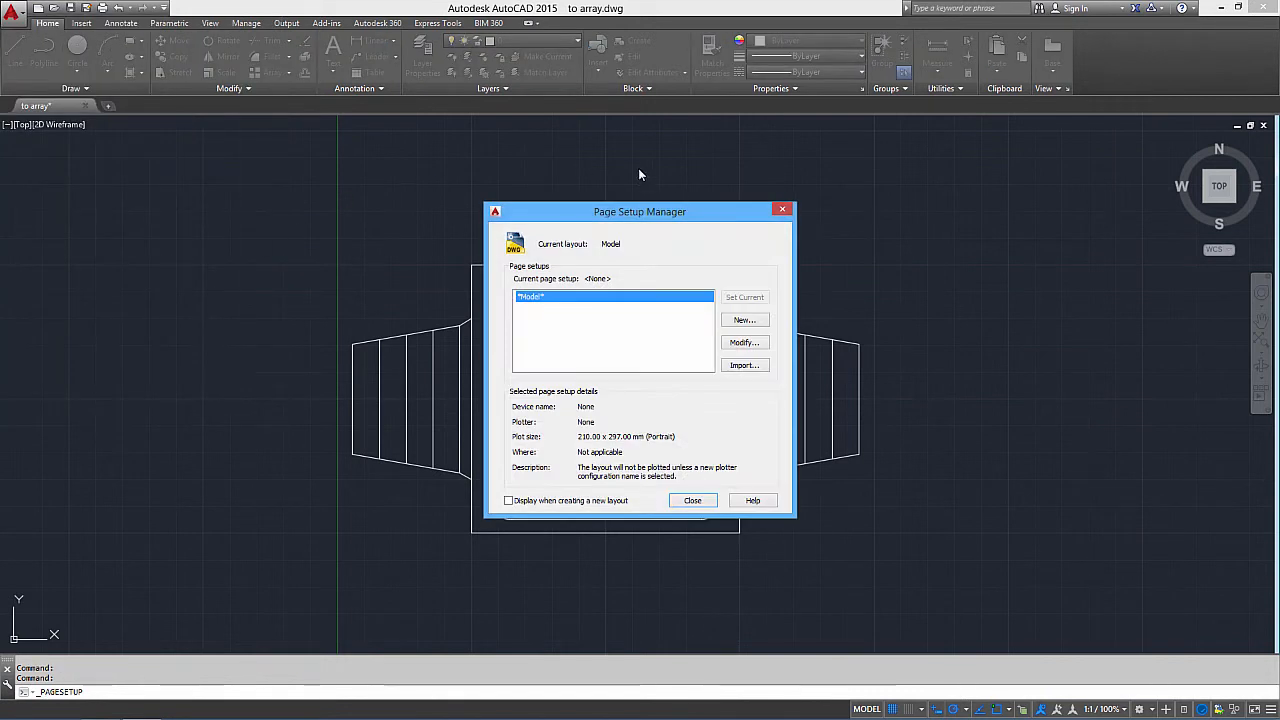
left_click_drag(620, 222, 636, 190)
left_click(755, 311)
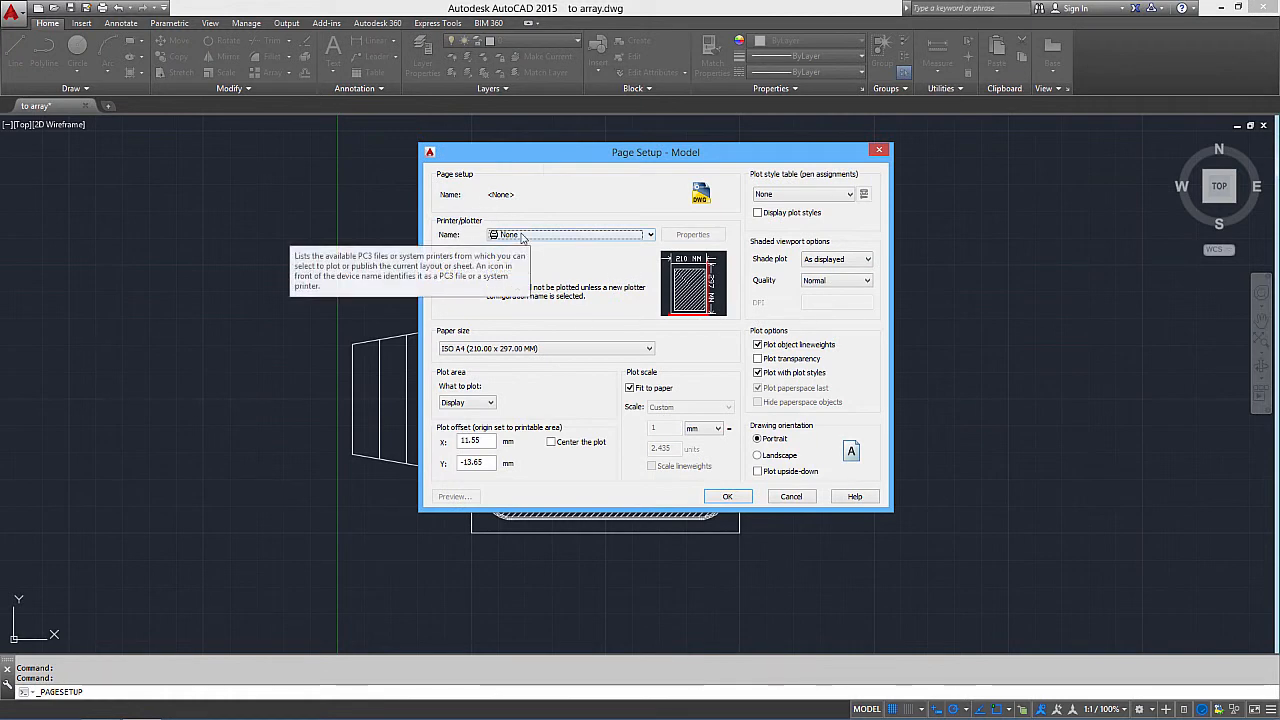
left_click(527, 236)
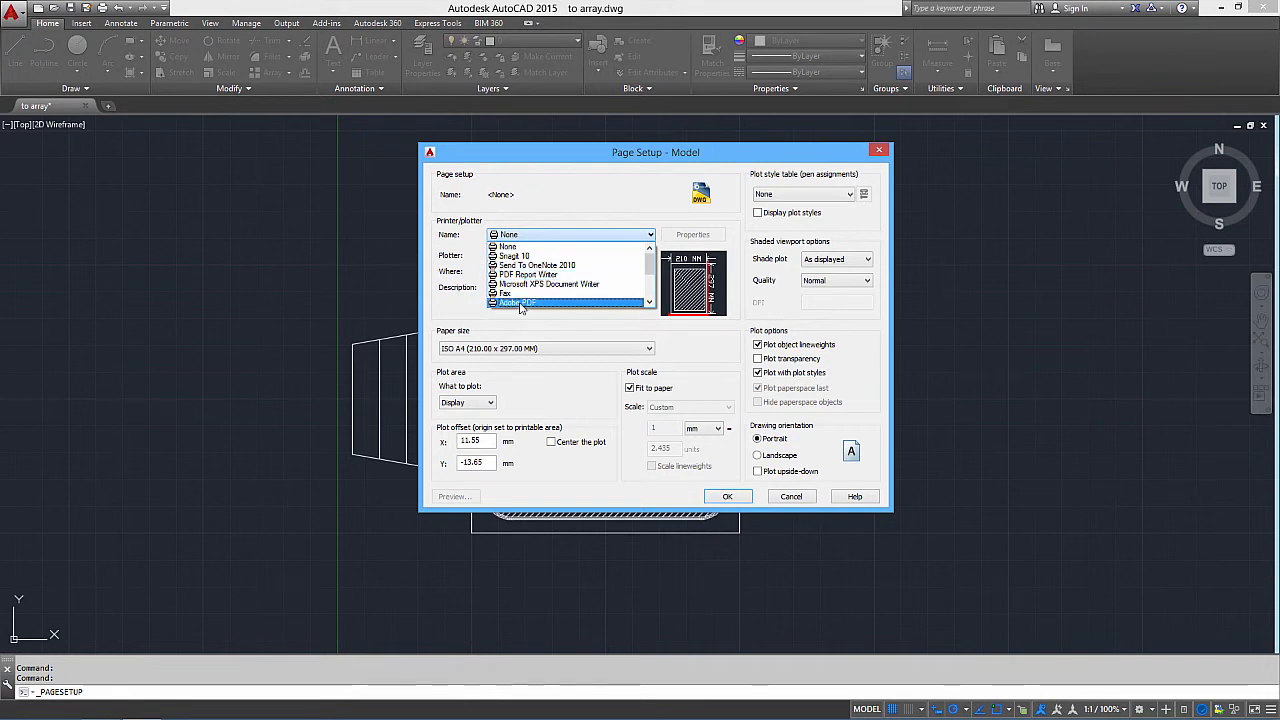
scroll(535, 285, "down", 3)
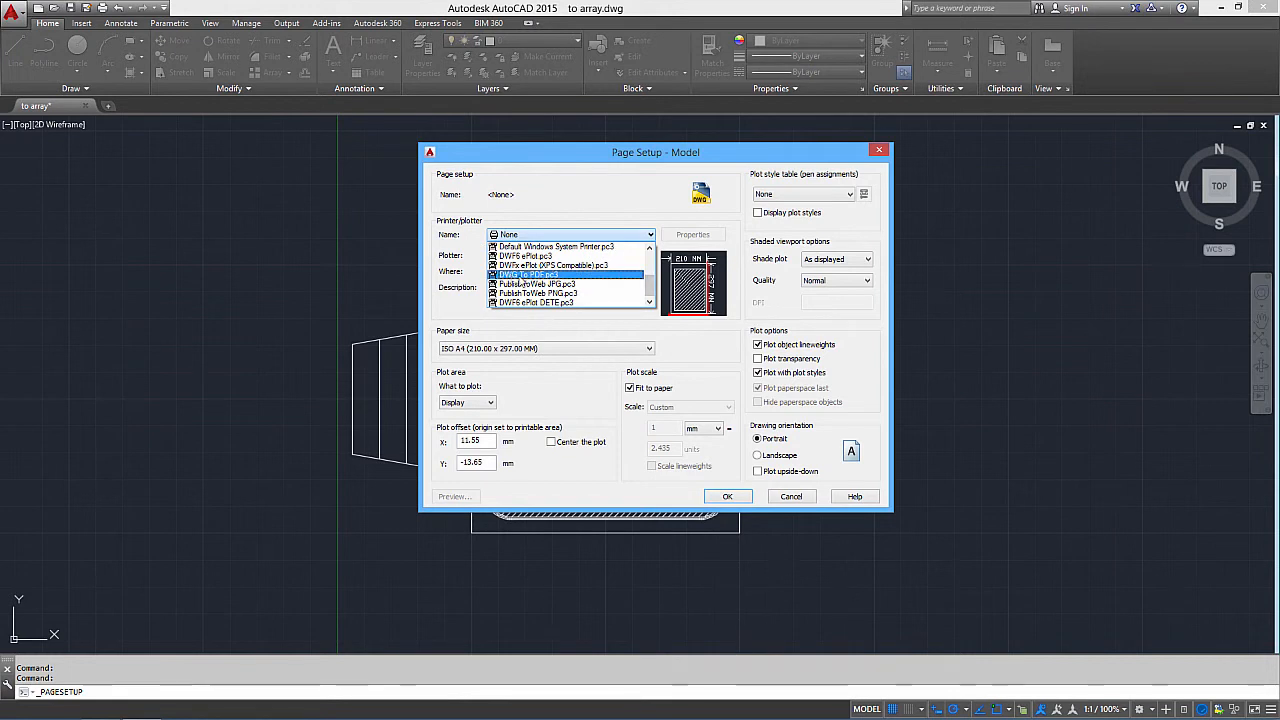
left_click(502, 274)
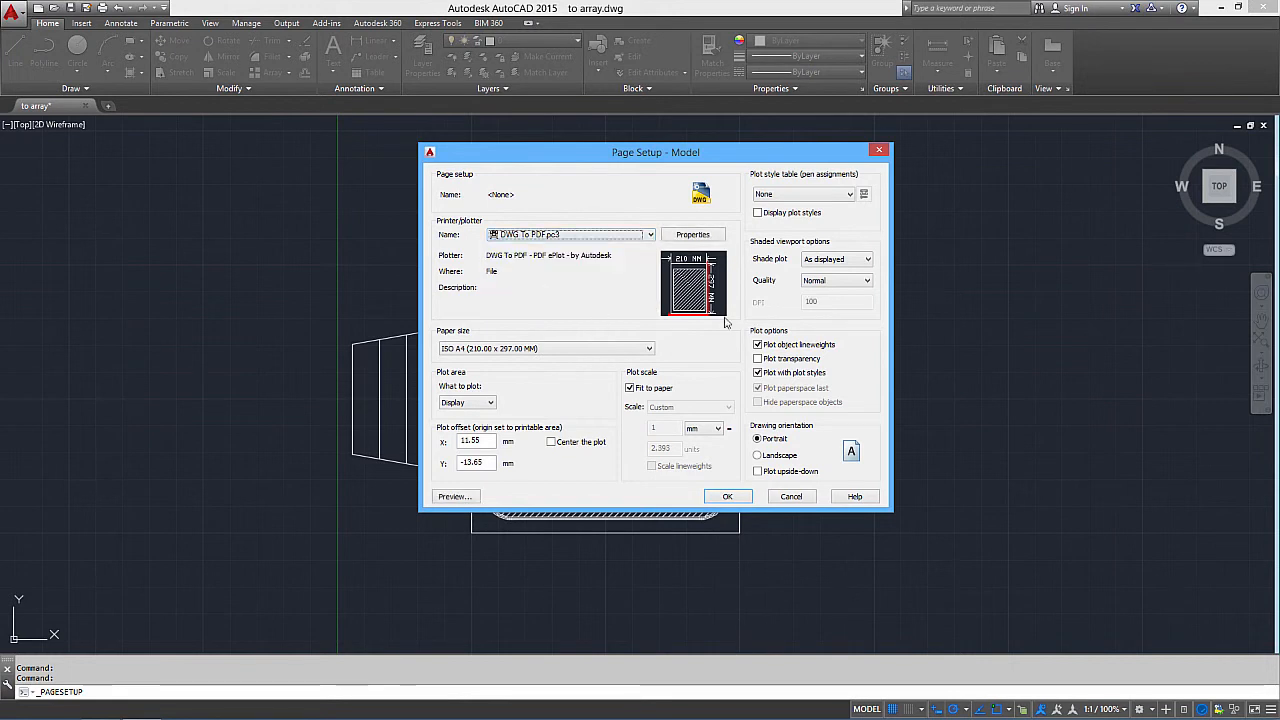
Assign the monochrome.ctb plot style table to all layouts and enable the display of plot styles
left_click(787, 197)
left_click(778, 265)
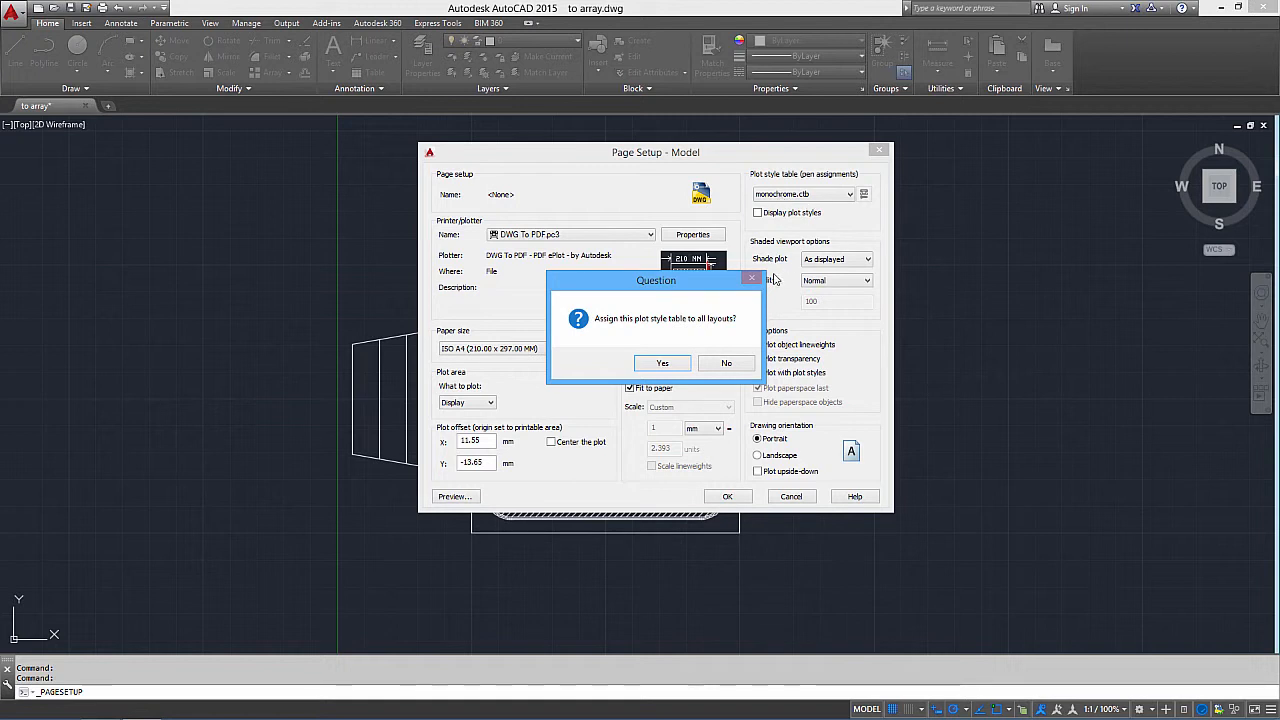
left_click(664, 365)
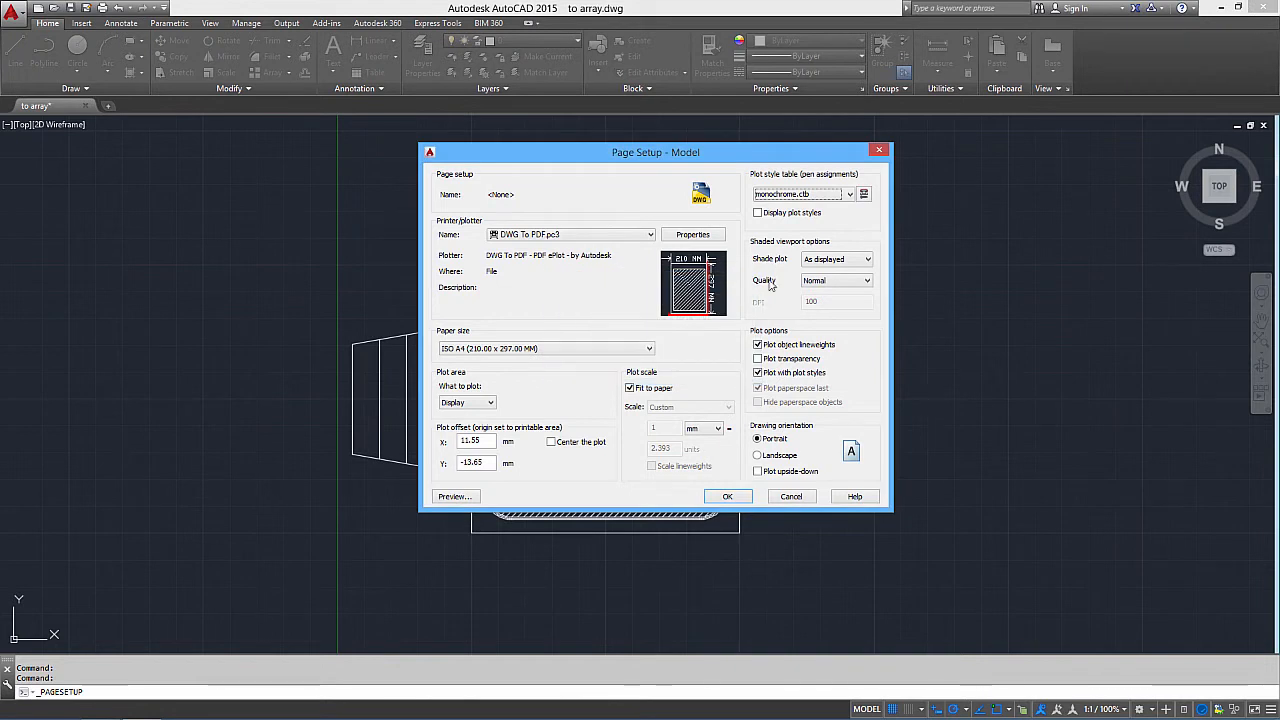
left_click(757, 213)
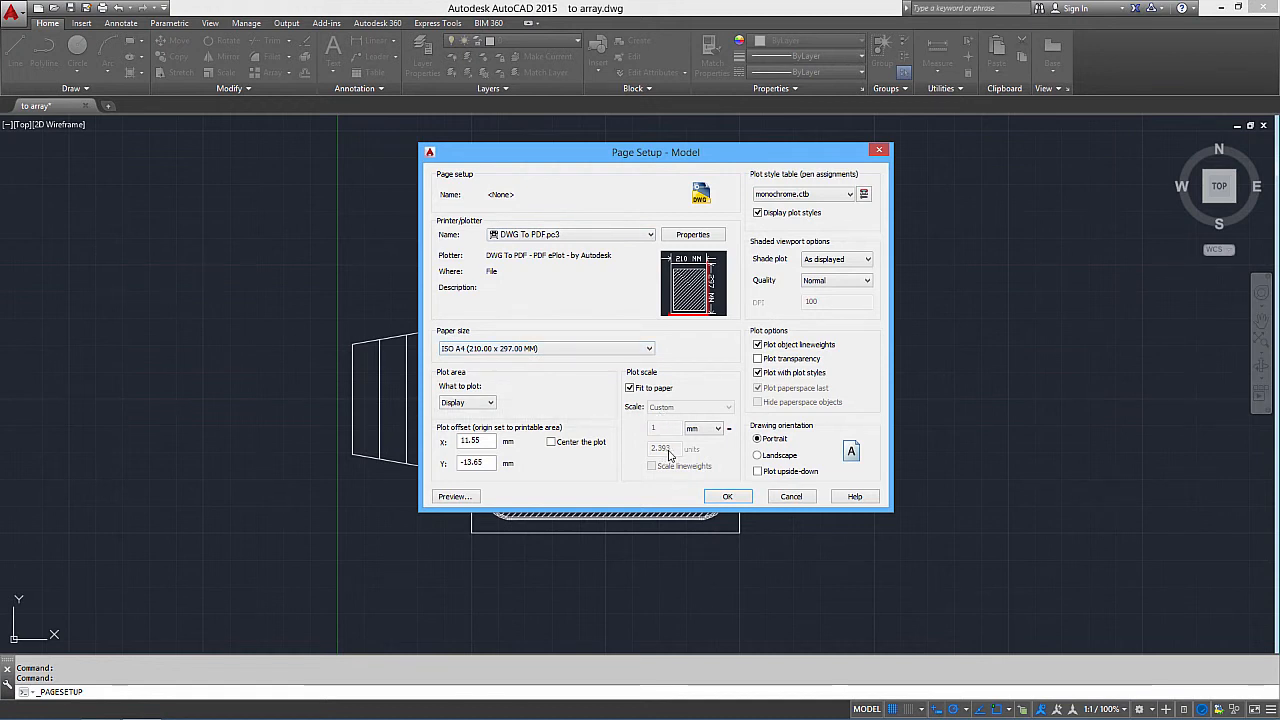
Disable fitting the plot to the paper and set the plot scale to 1 mm = 1 unit
left_click(630, 388)
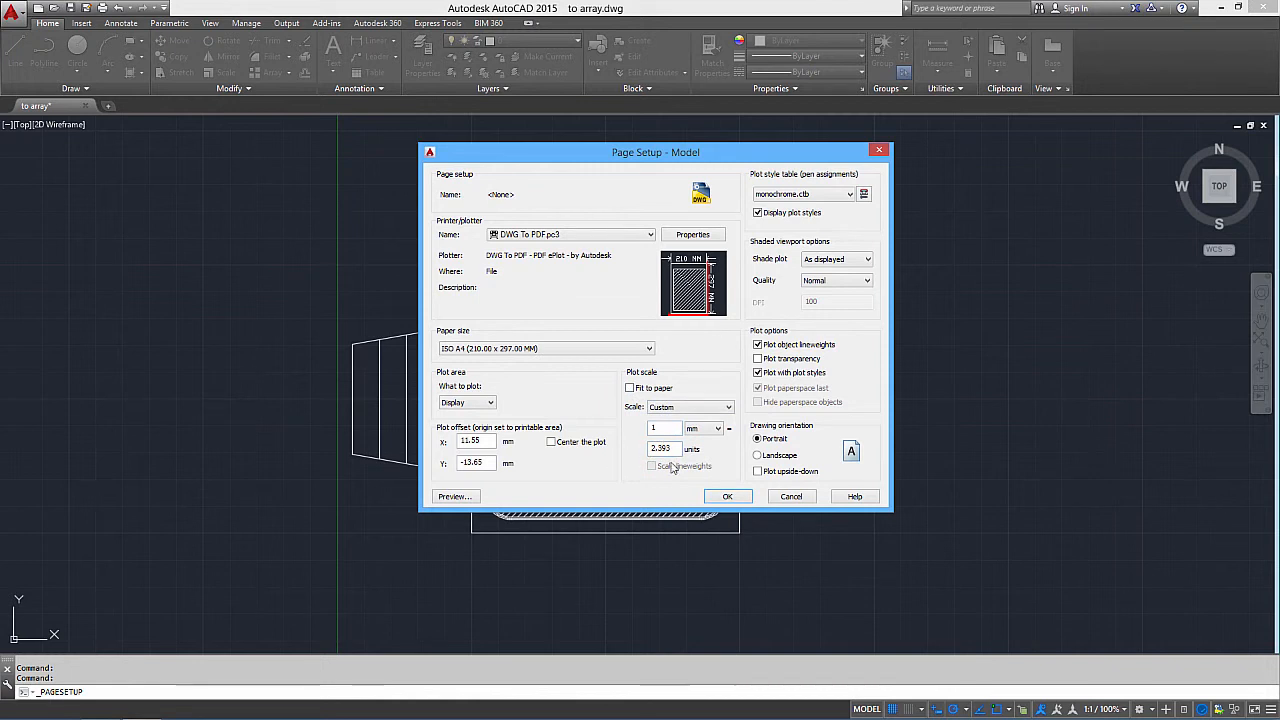
left_click_drag(660, 448, 638, 451)
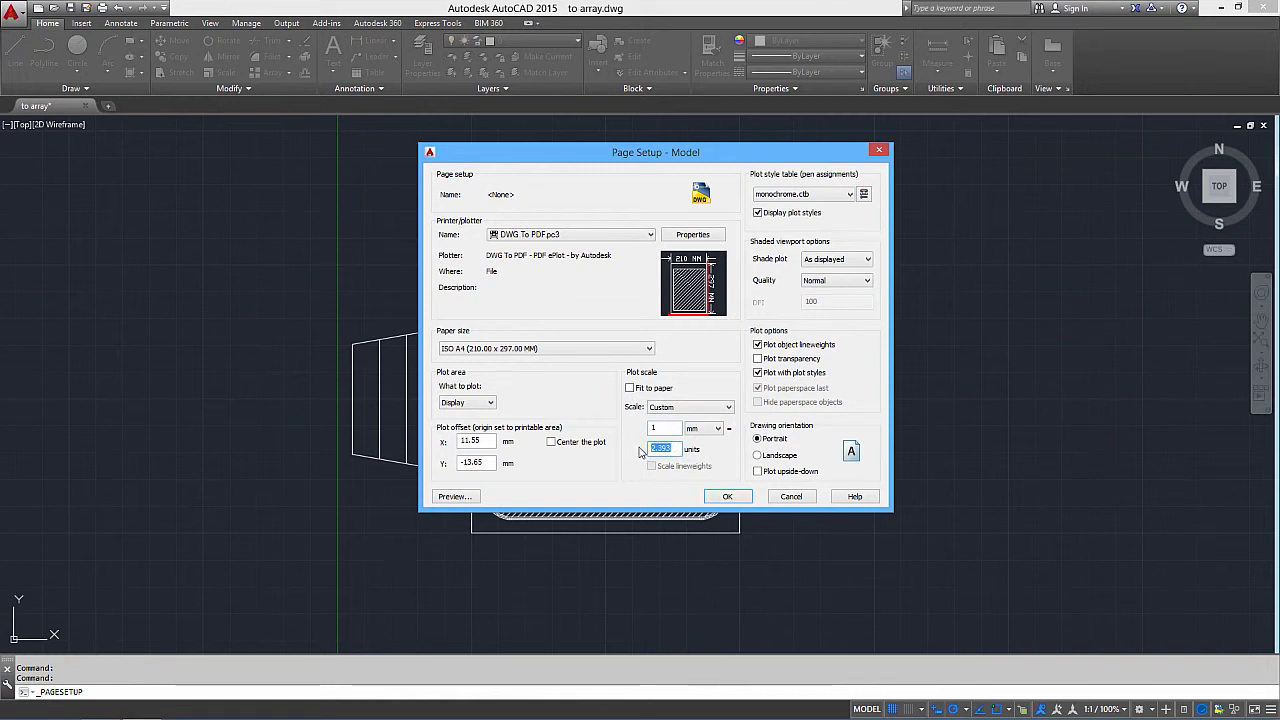
type("1")
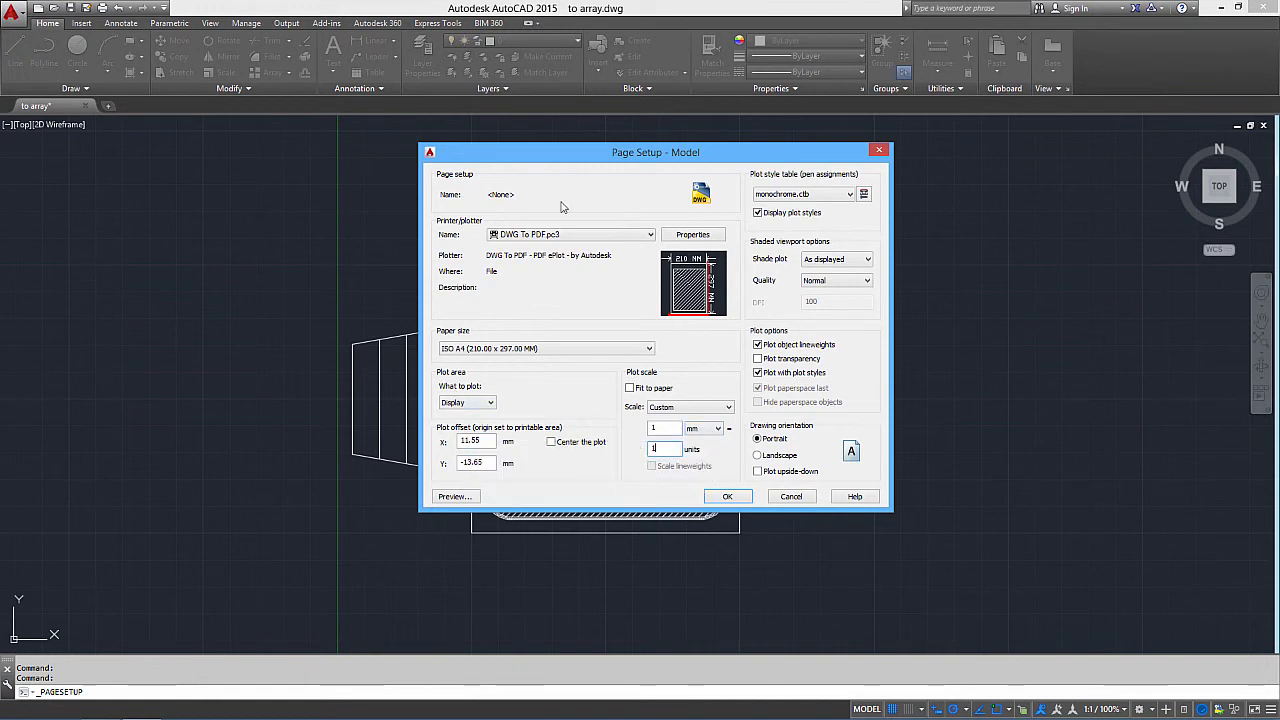
left_click_drag(573, 163, 790, 177)
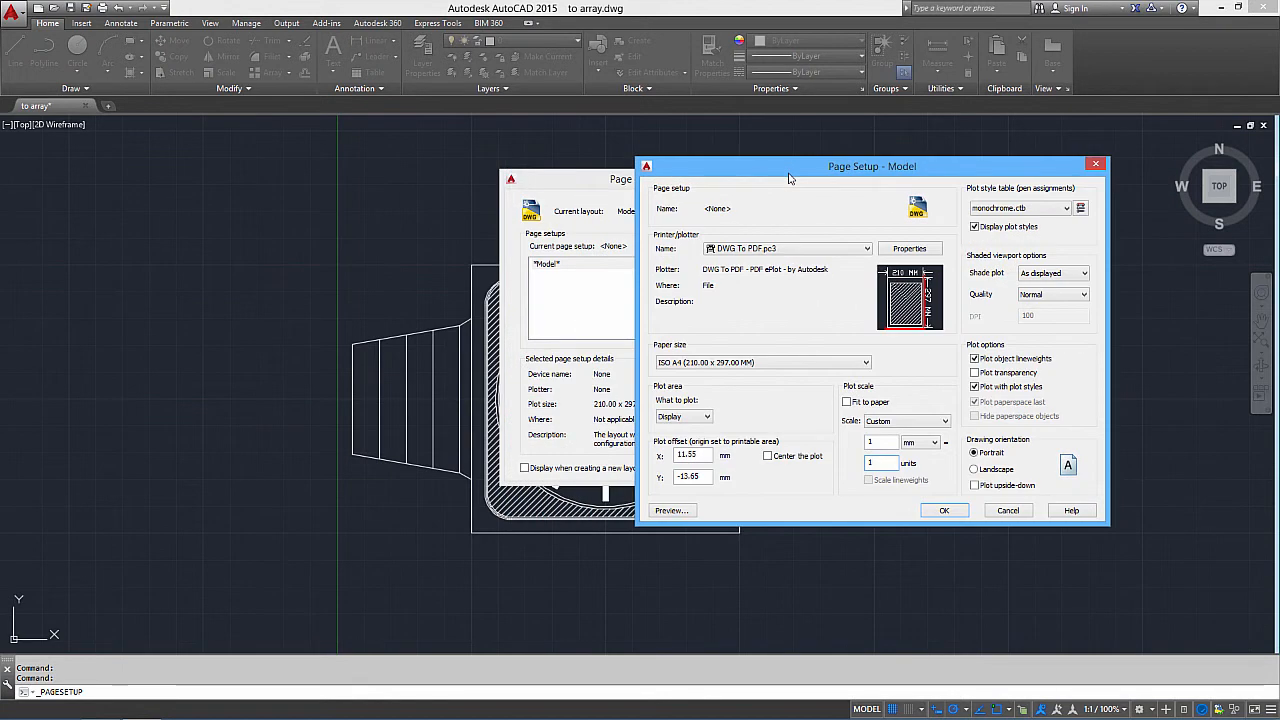
left_click_drag(689, 170, 497, 167)
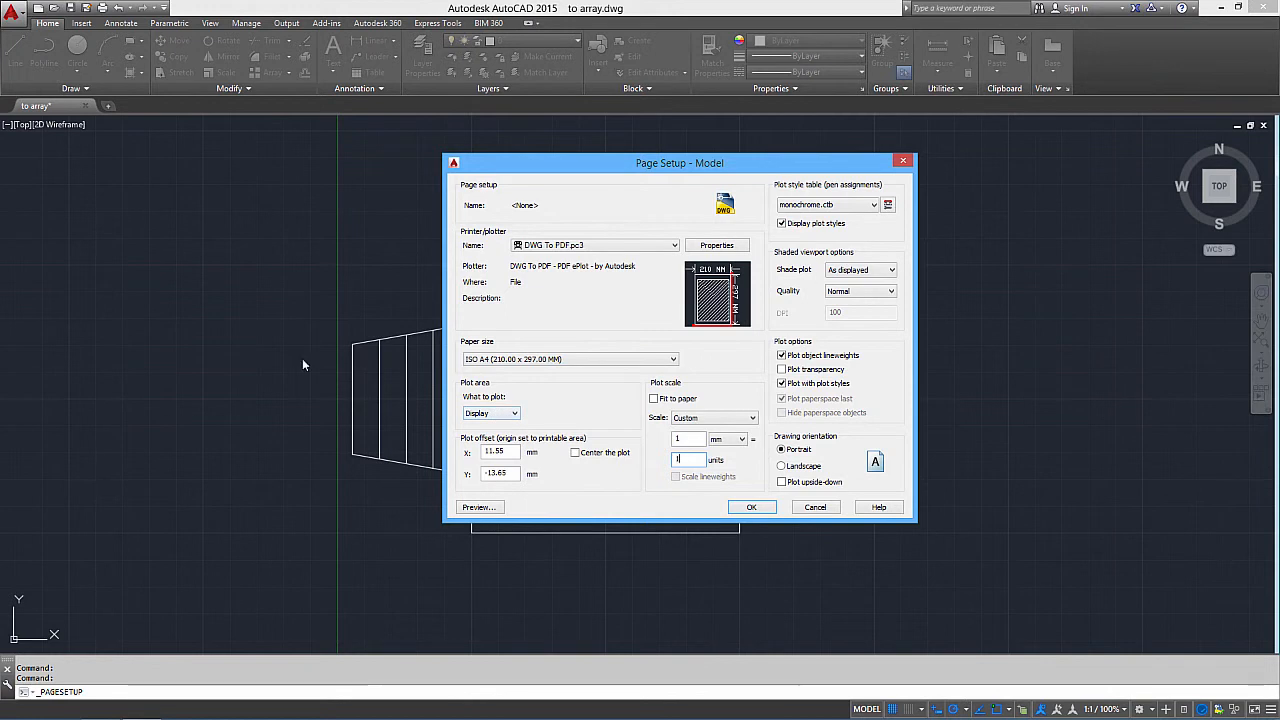
Set the plot area to a window enclosing the whole watch, including both strap sections
left_click(517, 415)
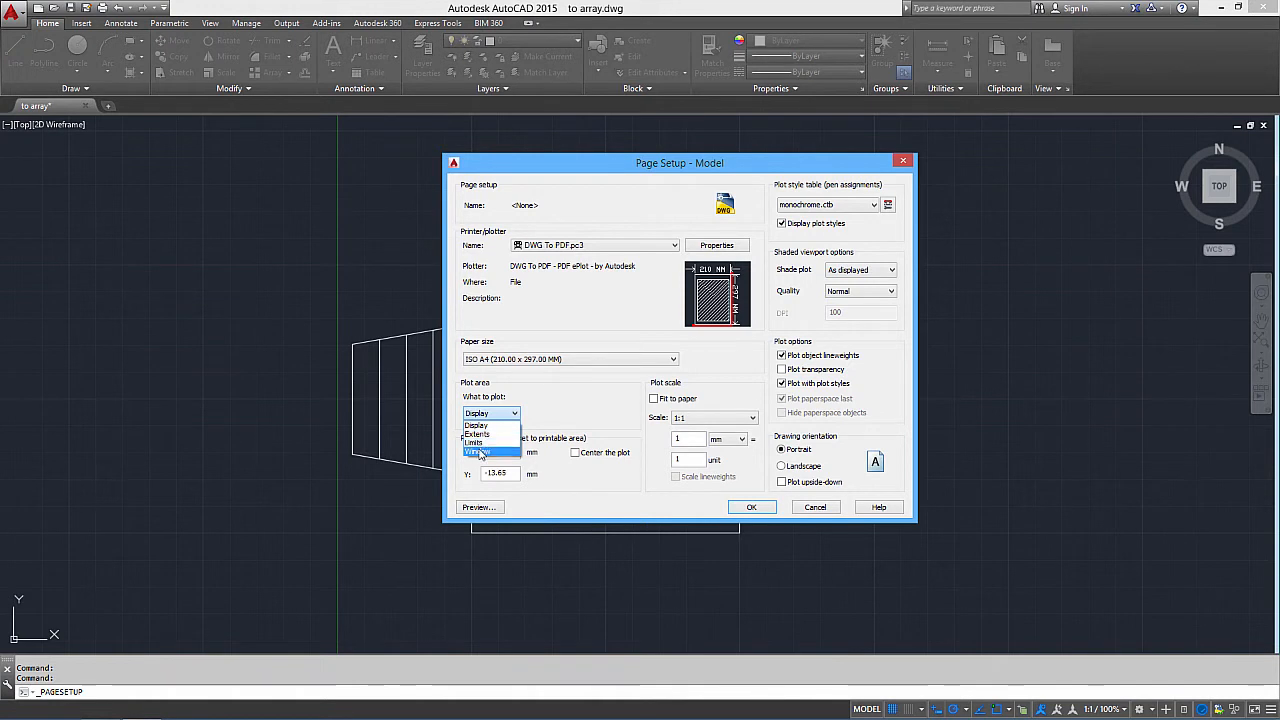
left_click(478, 452)
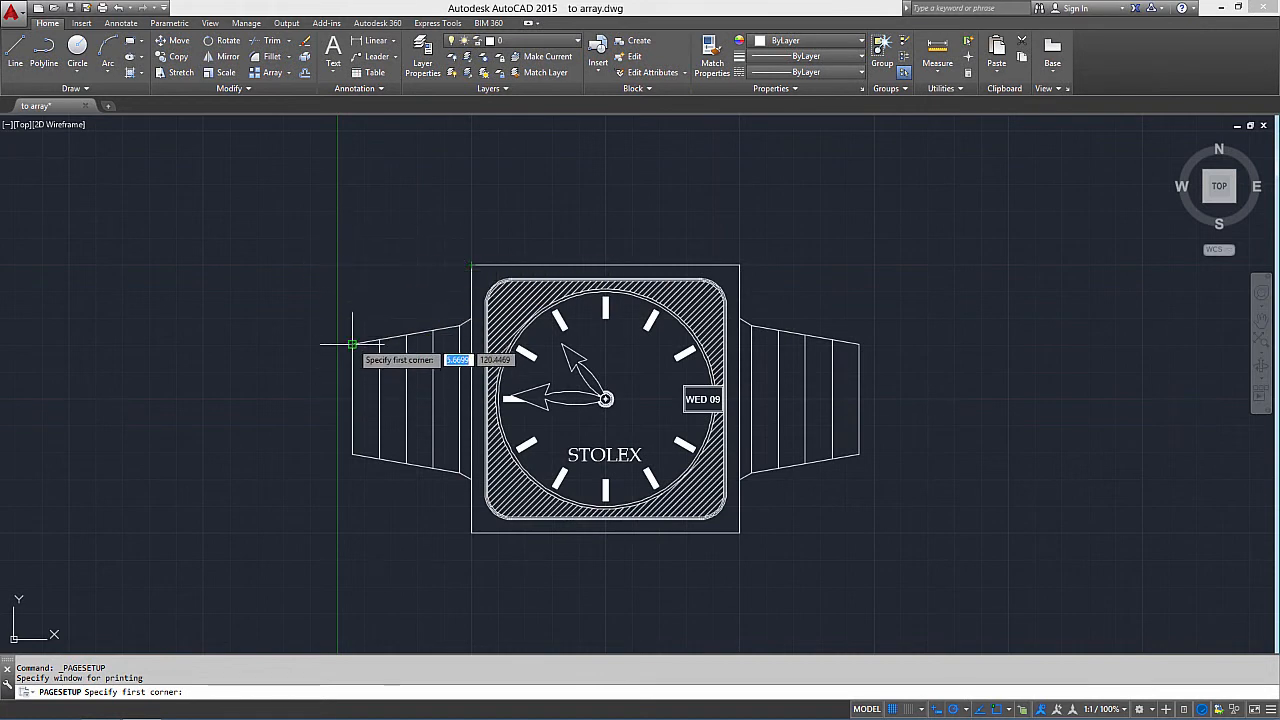
left_click(340, 257)
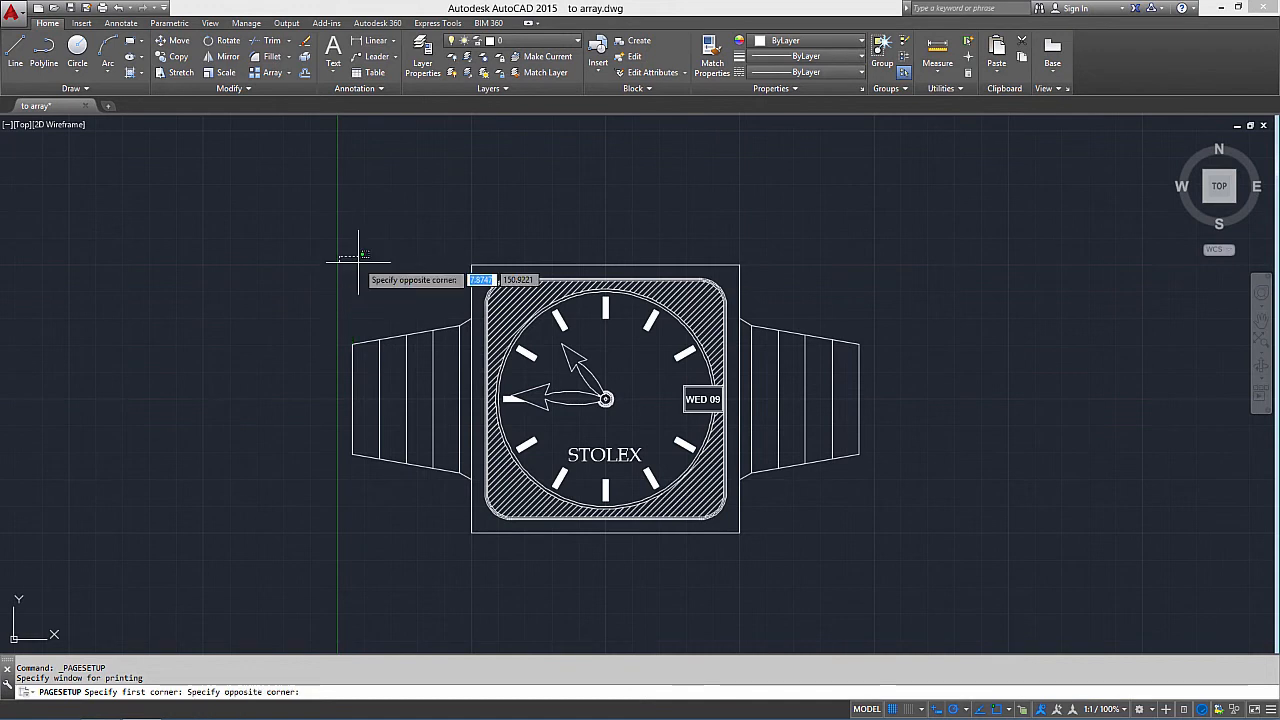
left_click(873, 541)
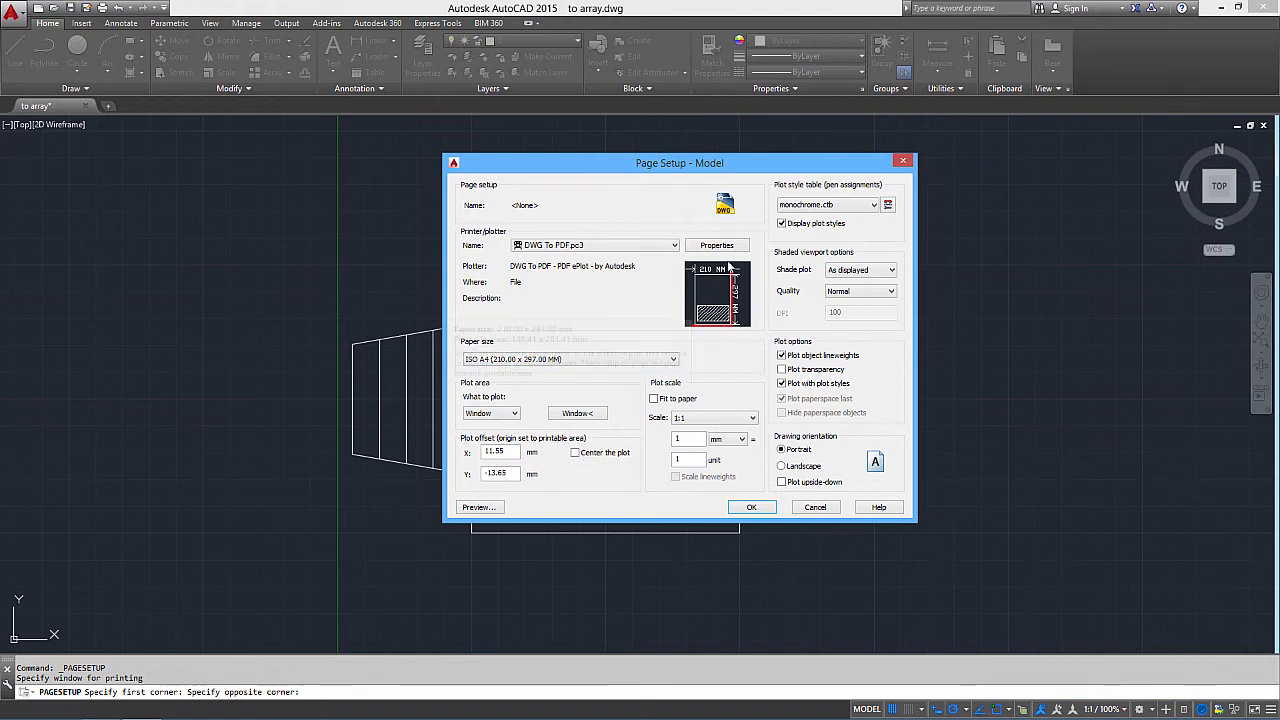
Center the plot on the sheet and set the drawing orientation to landscape
left_click(576, 453)
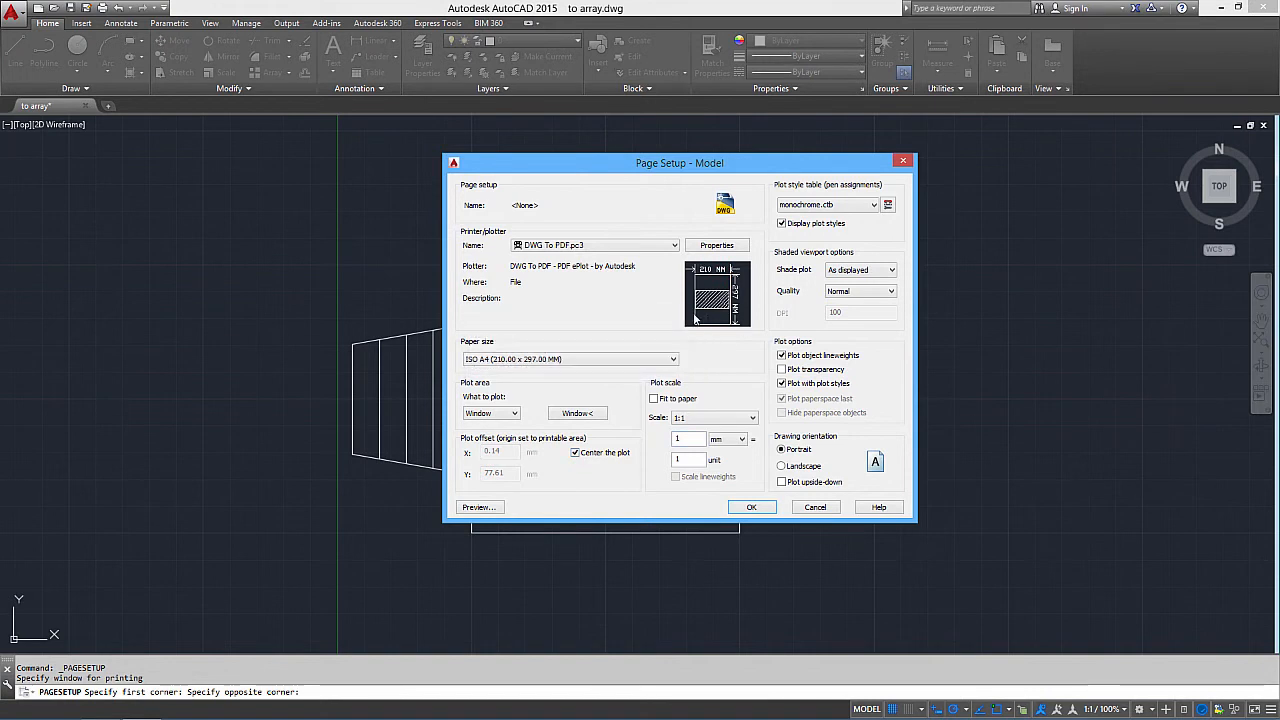
mouse_move(697, 272)
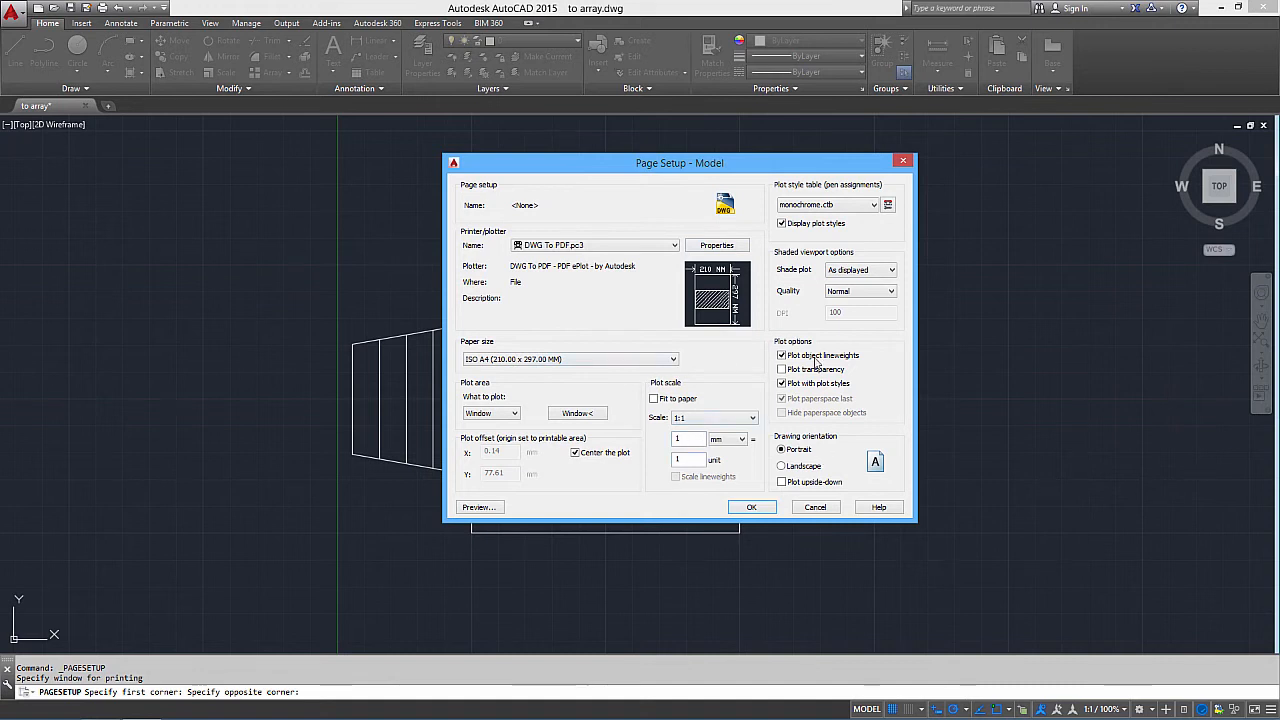
left_click(782, 466)
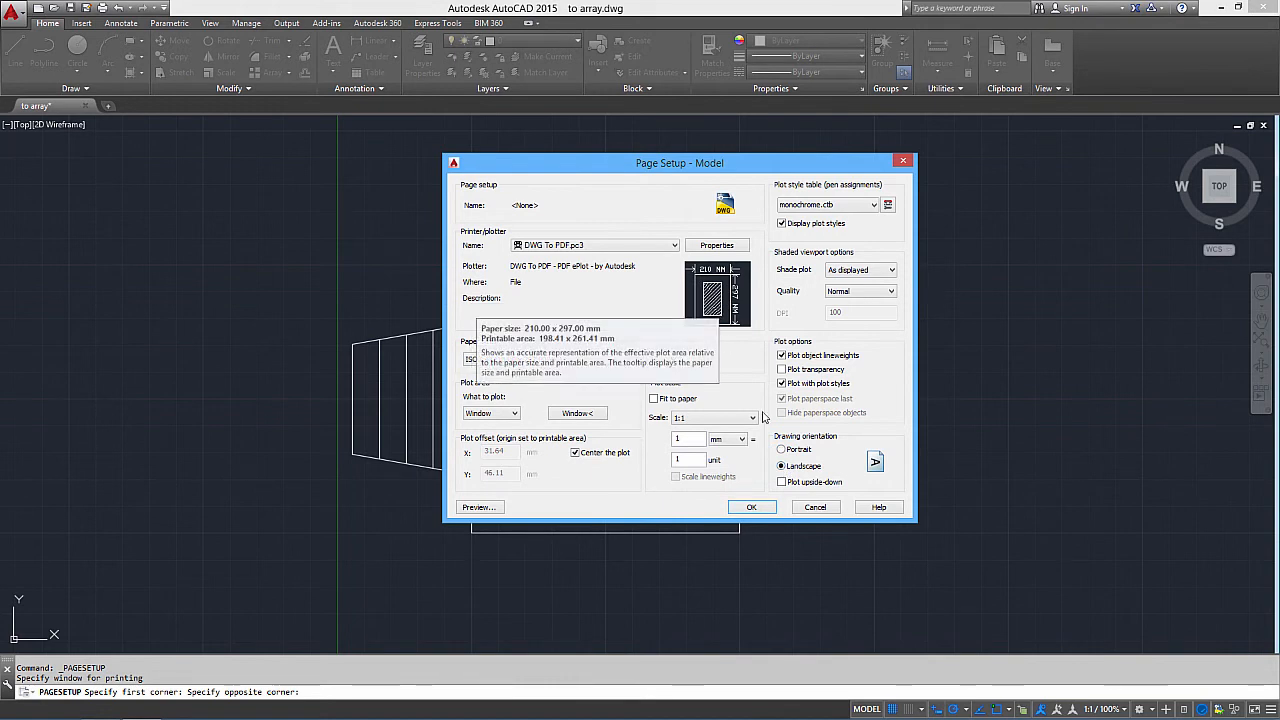
Preview the plot of the watch on the landscape sheet and return to the page setup
left_click(477, 507)
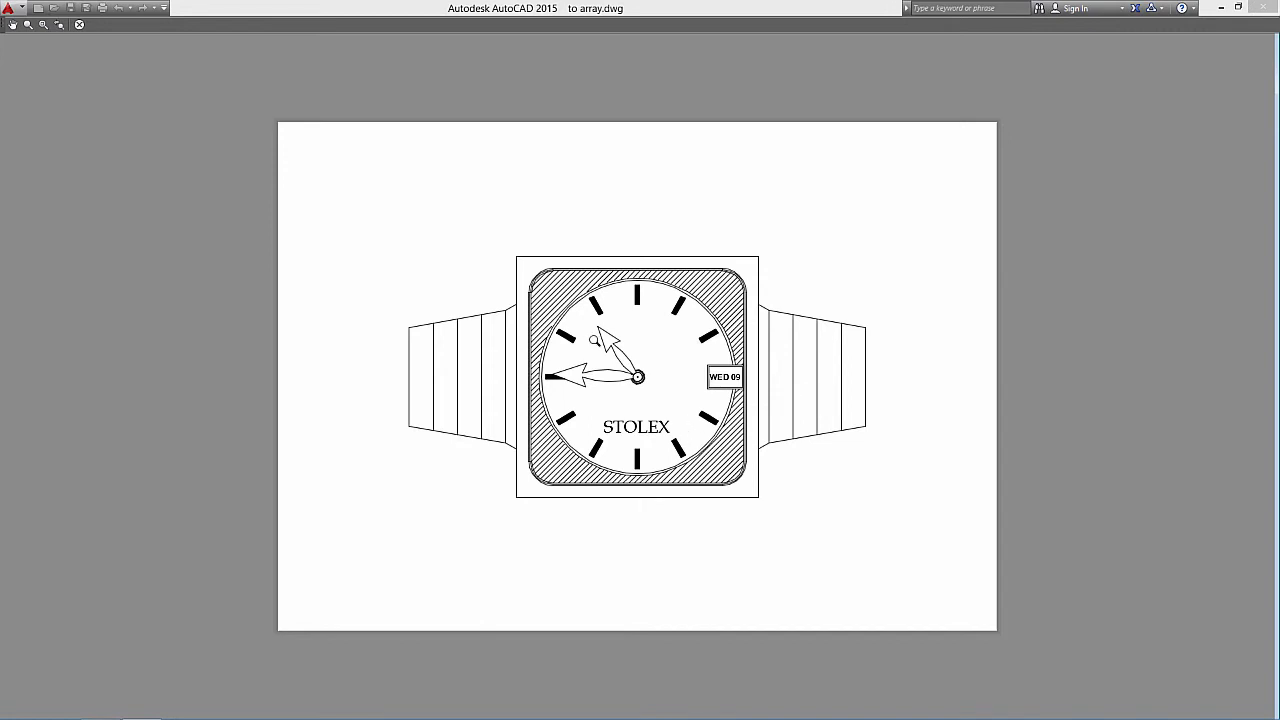
right_click(596, 342)
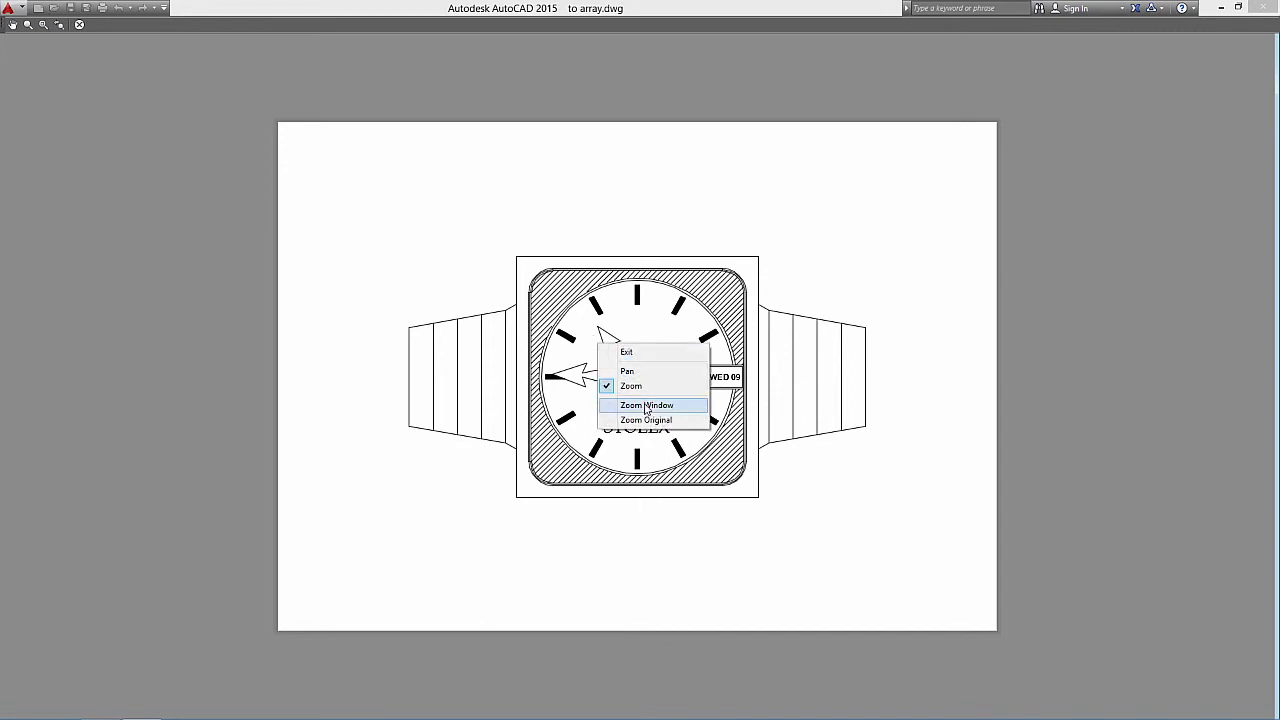
left_click(630, 353)
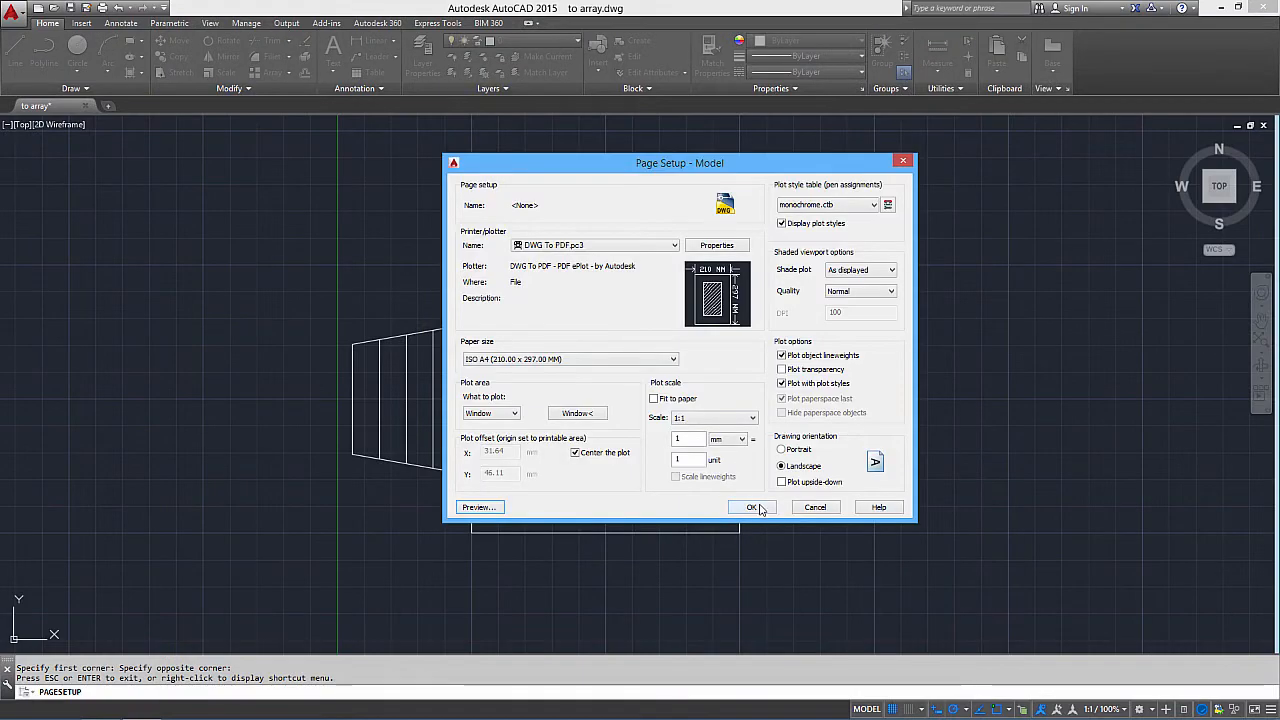
Accept the modified page setup for the Model layout and close the Page Setup Manager
left_click(752, 507)
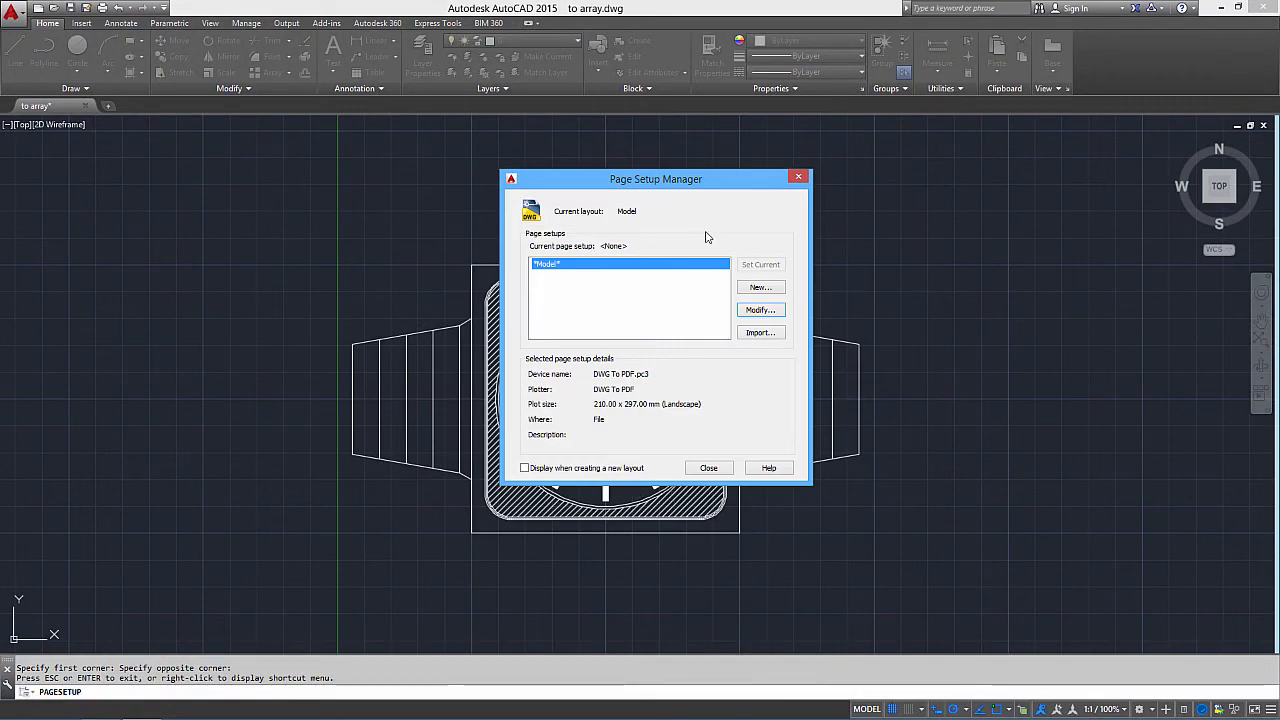
left_click(707, 469)
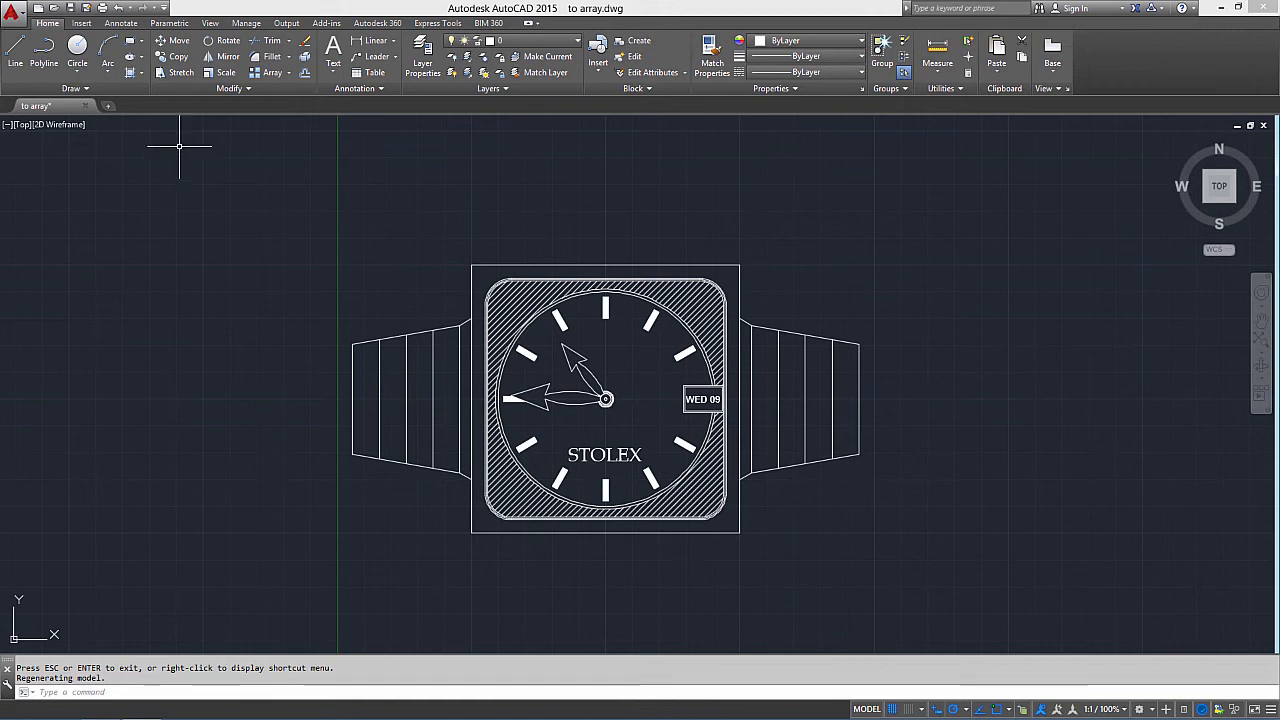
Start the Plot command with the DWG To PDF settings and preview the full watch plot
left_click(102, 8)
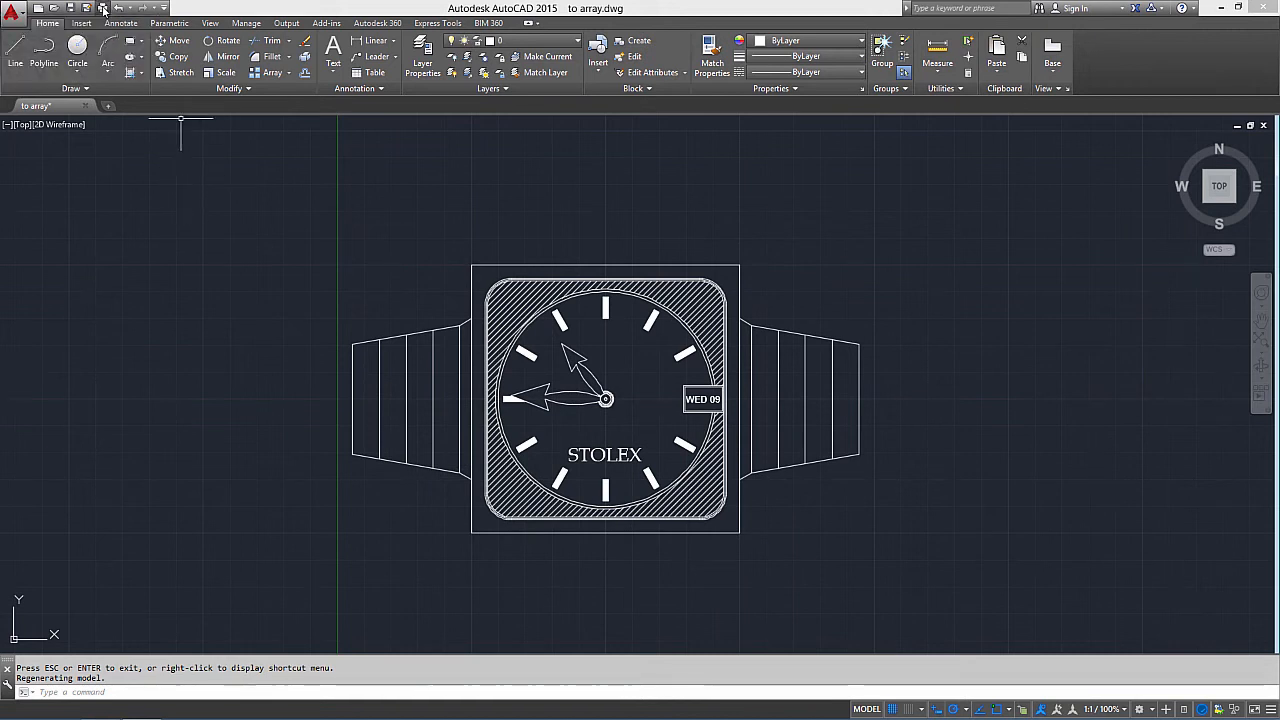
left_click_drag(604, 193, 423, 152)
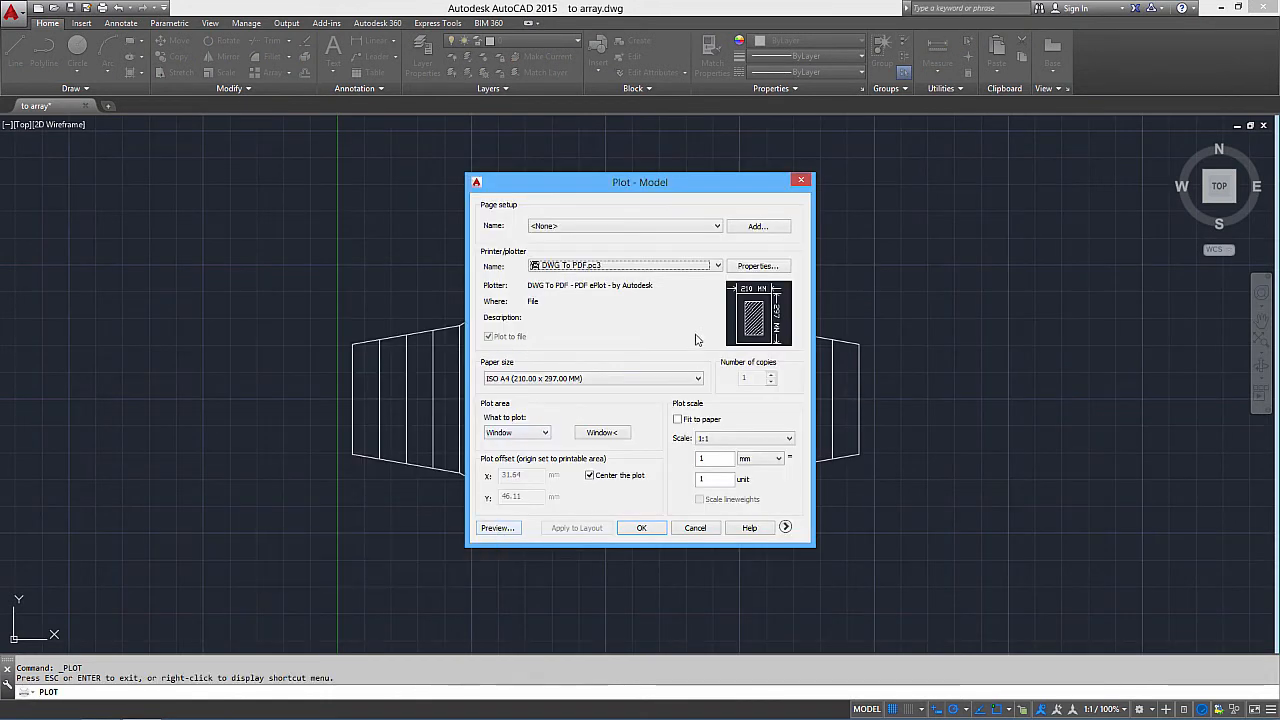
left_click(497, 527)
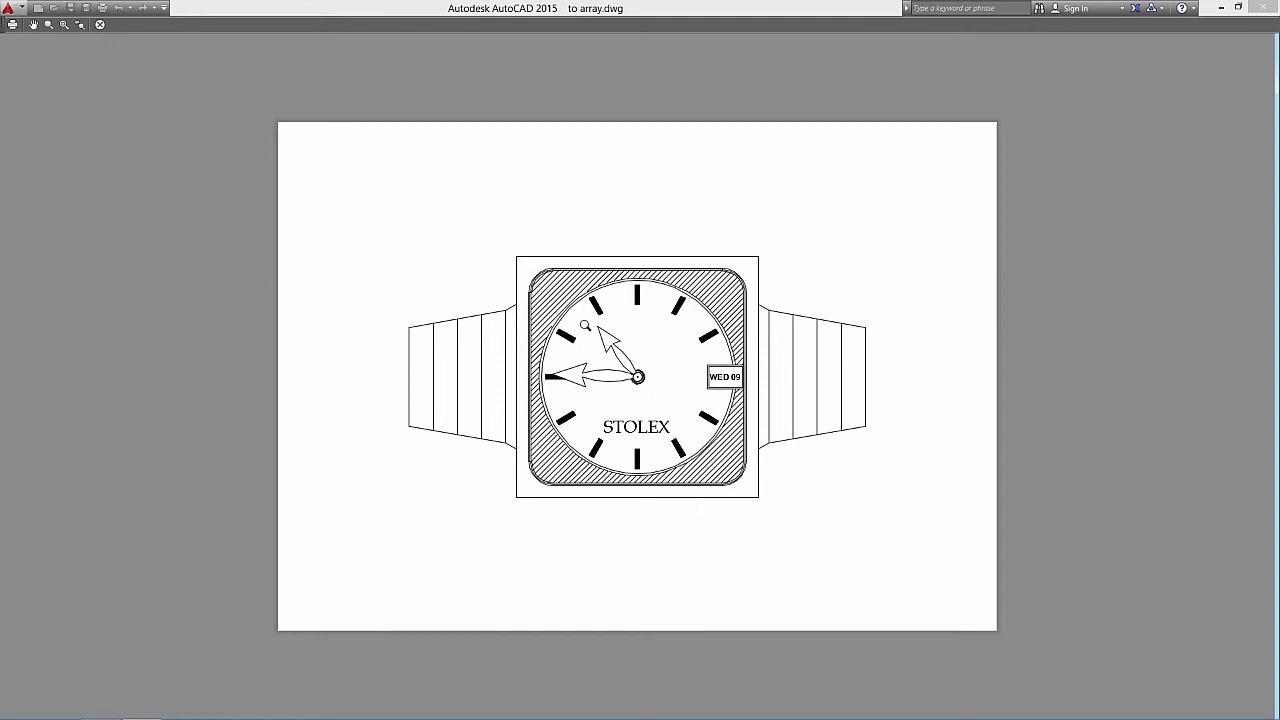
right_click(655, 342)
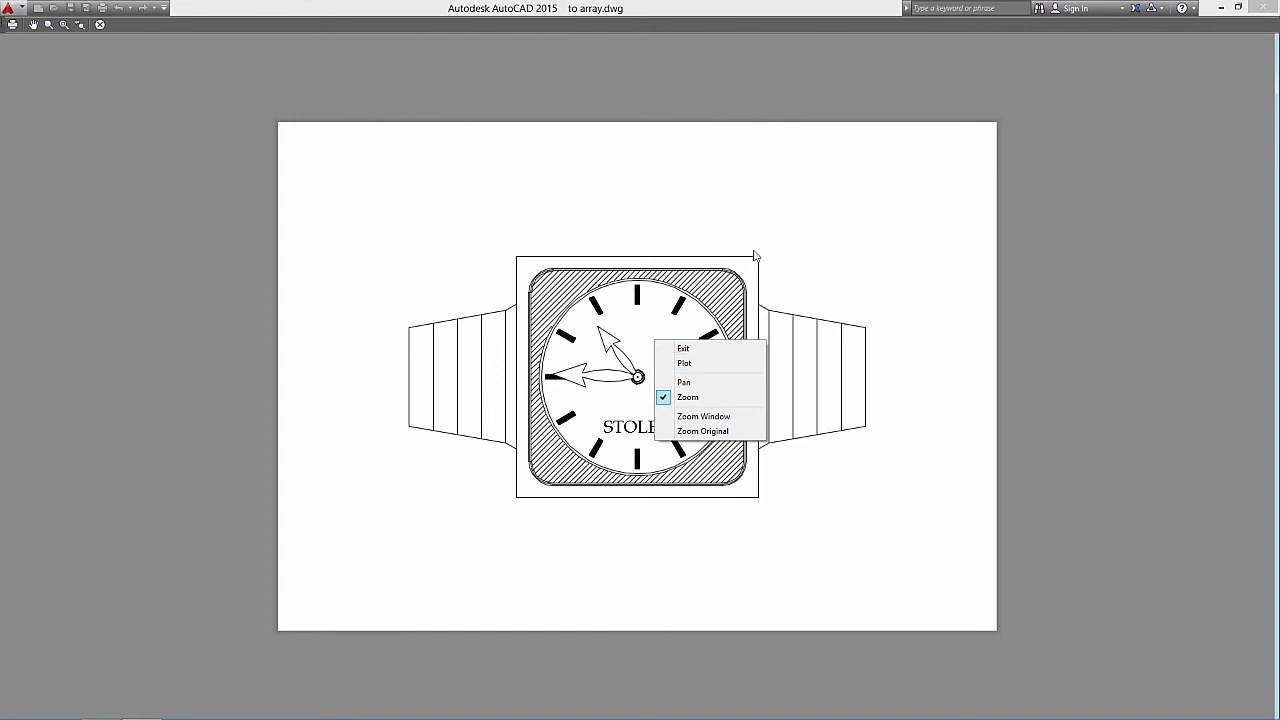
left_click(576, 226)
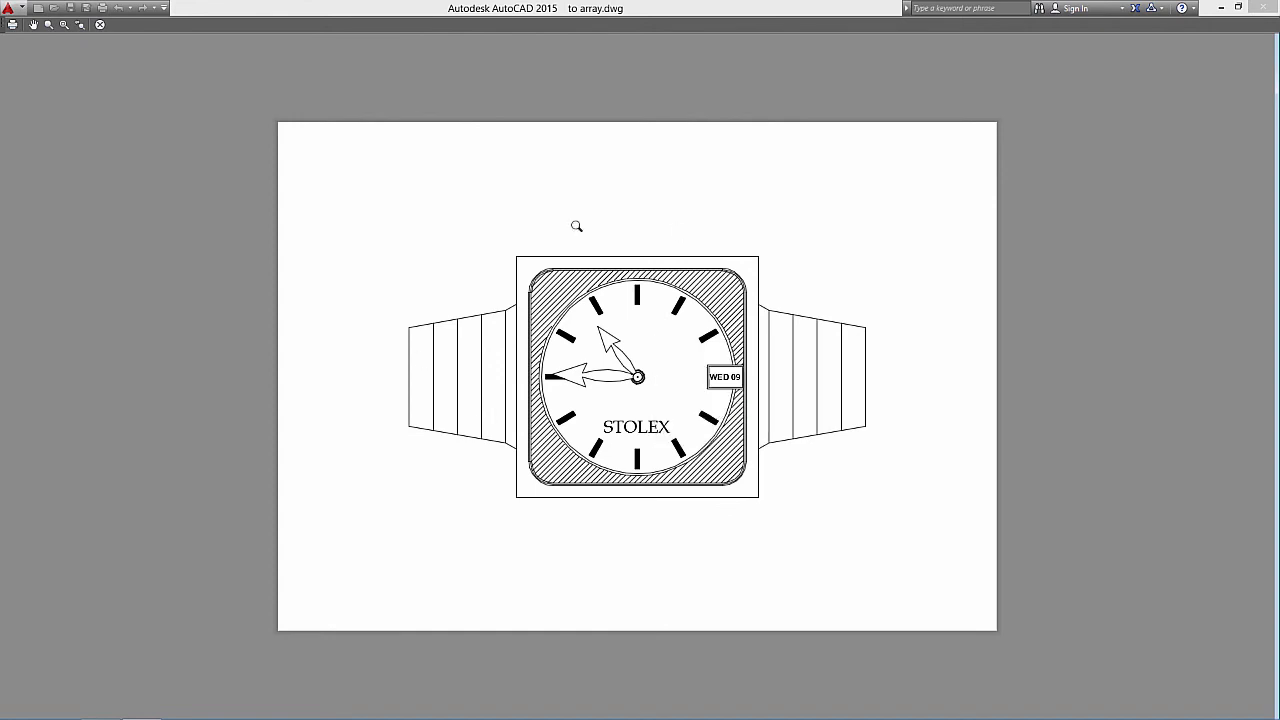